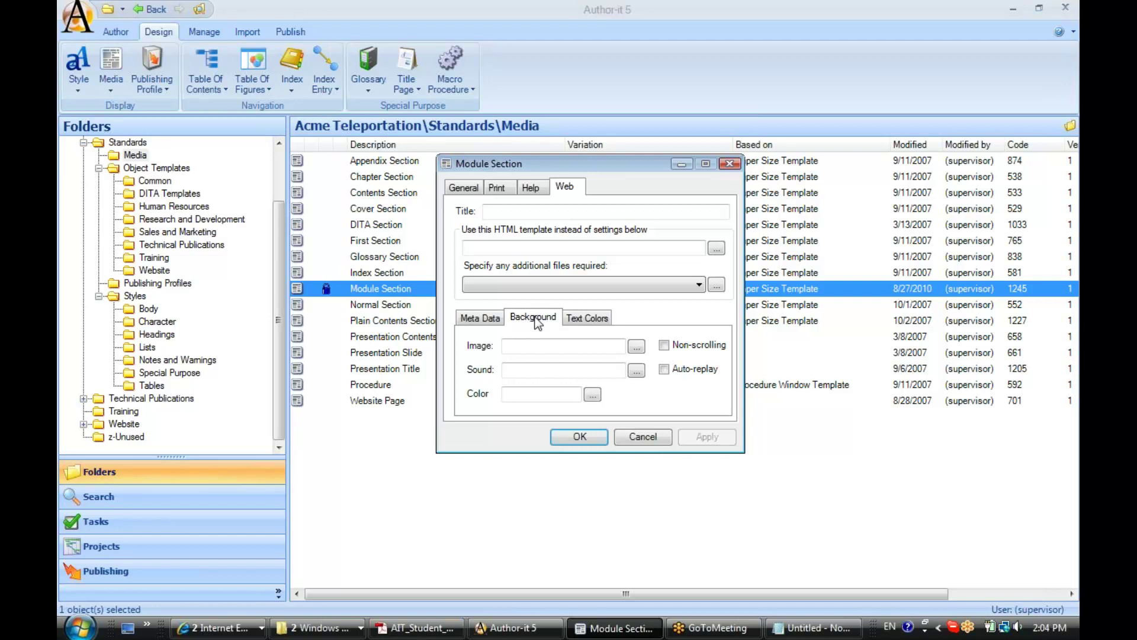
# Set the Module Section's web background to a lighter yellow added as a custom color, and save the media object.
pyautogui.click(505, 348)
pyautogui.click(569, 370)
pyautogui.click(536, 395)
pyautogui.click(593, 395)
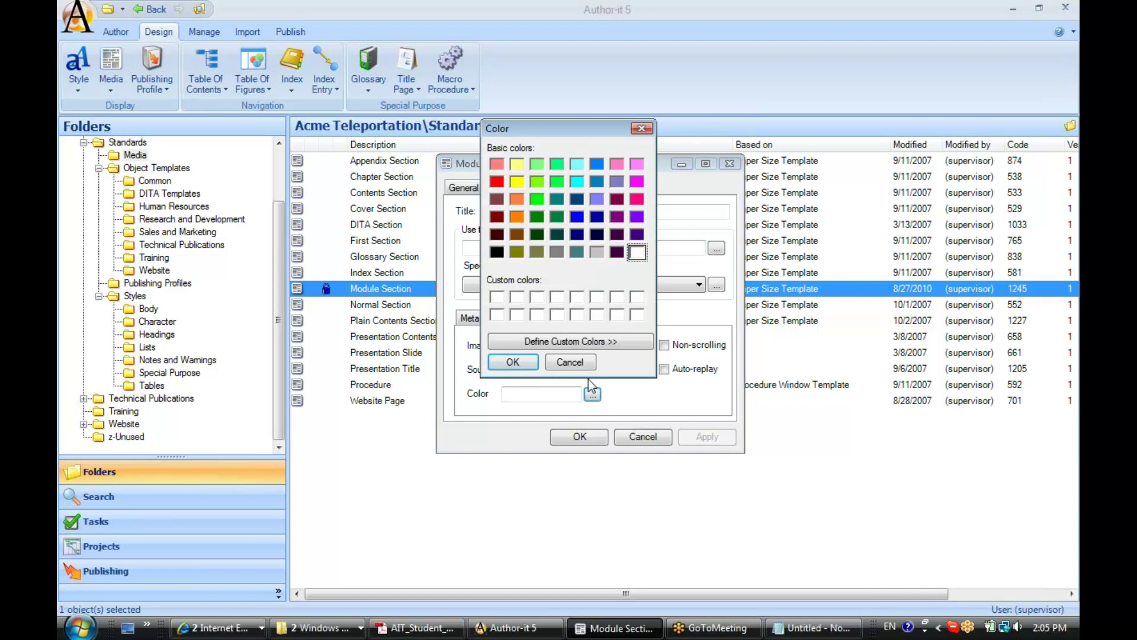
pyautogui.click(517, 164)
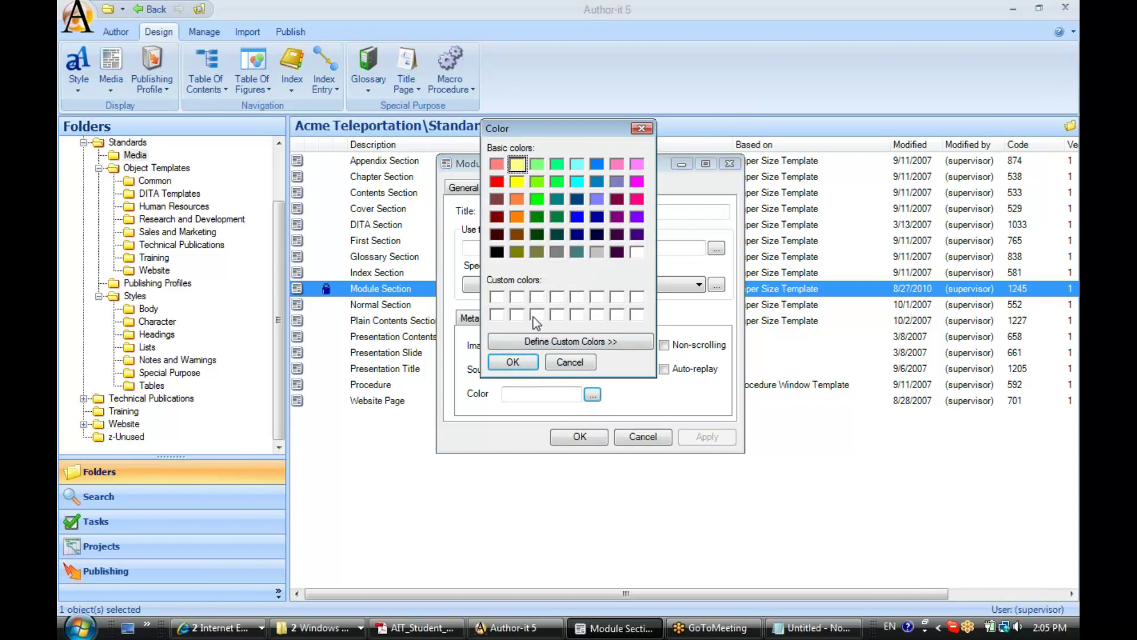
pyautogui.click(541, 342)
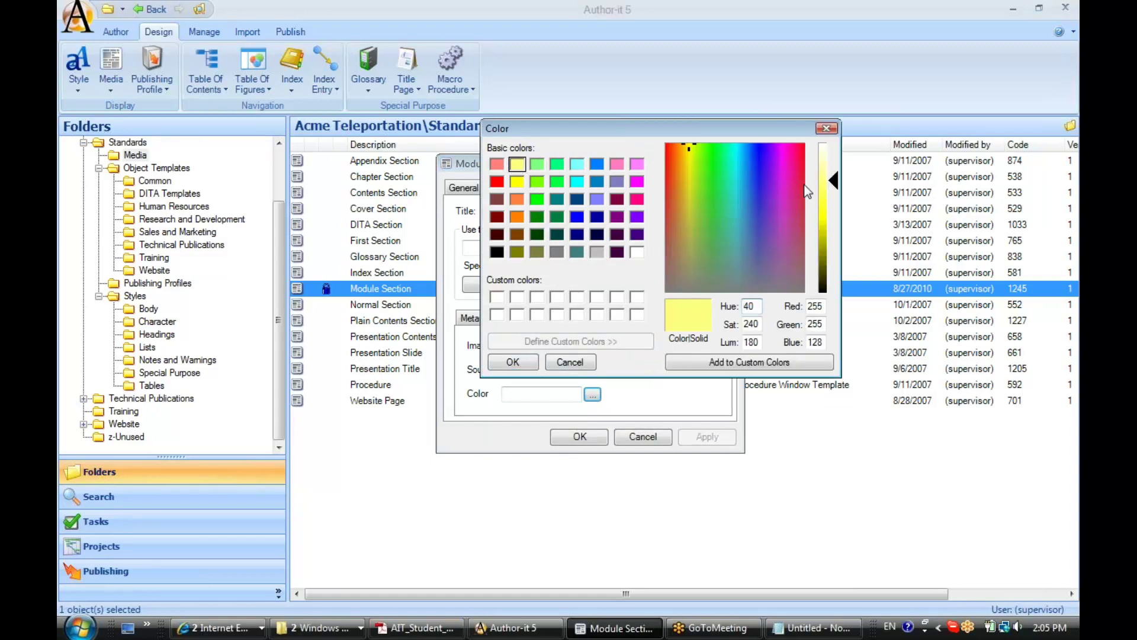
pyautogui.click(825, 164)
pyautogui.click(682, 361)
pyautogui.click(497, 298)
pyautogui.click(510, 364)
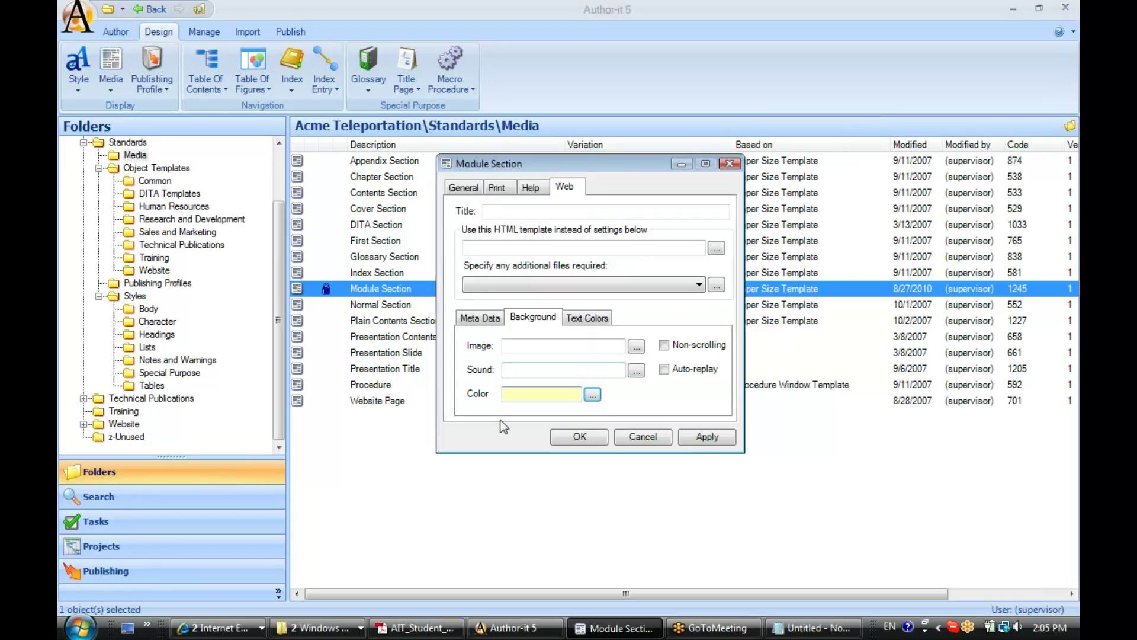
pyautogui.click(567, 440)
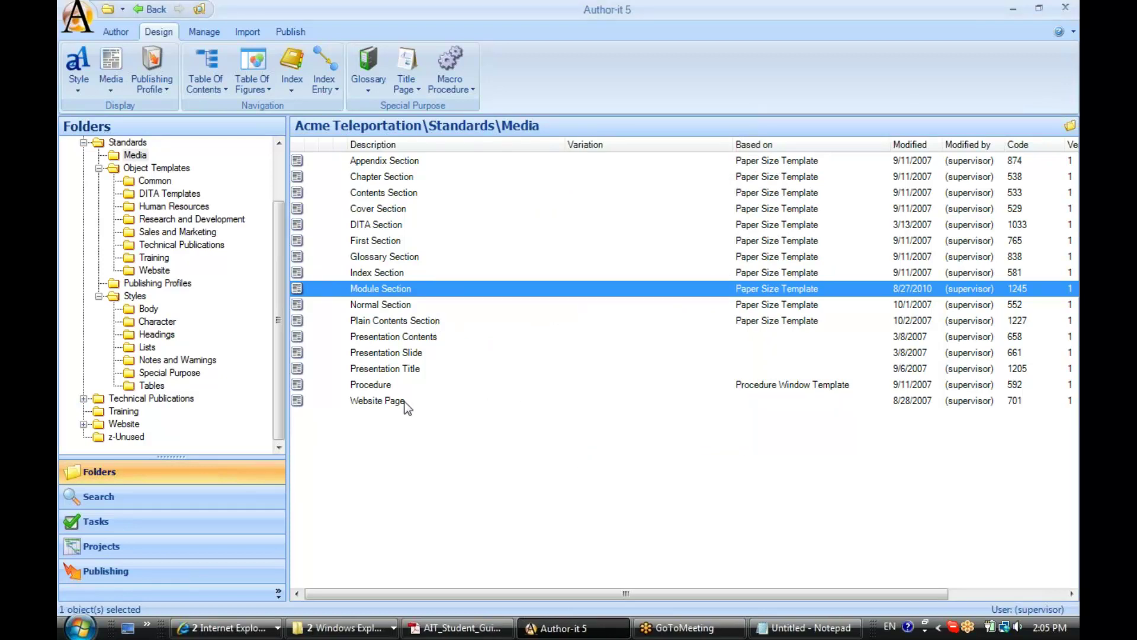
# Publish the Teleportation Training Manual from the Training folder to HTML Pages.
pyautogui.click(128, 411)
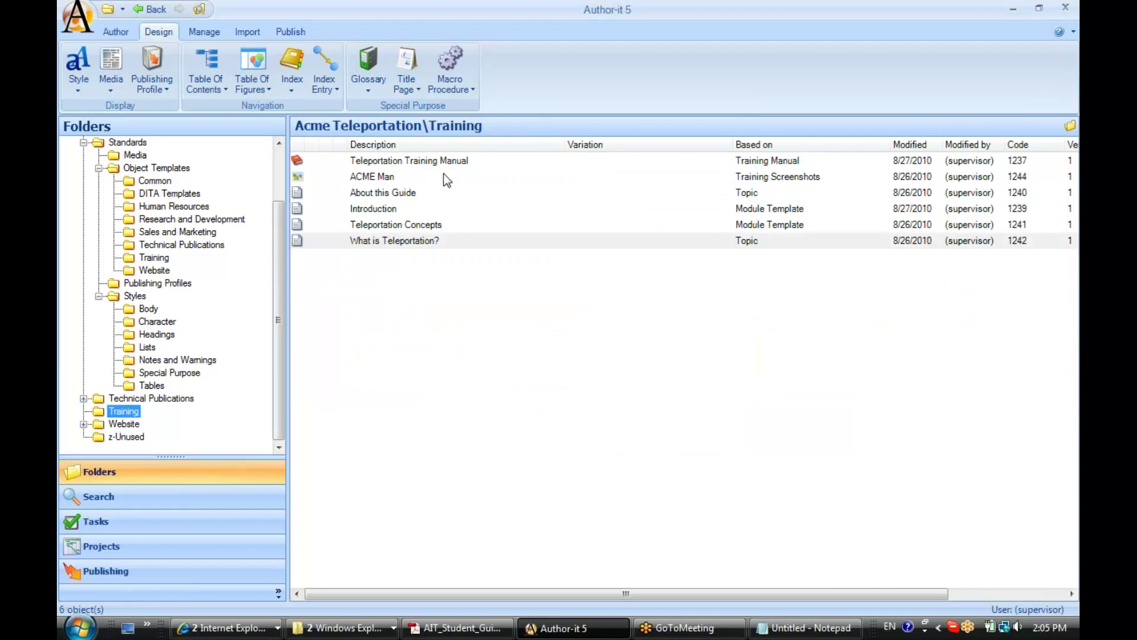
pyautogui.click(413, 161)
pyautogui.rightClick(414, 163)
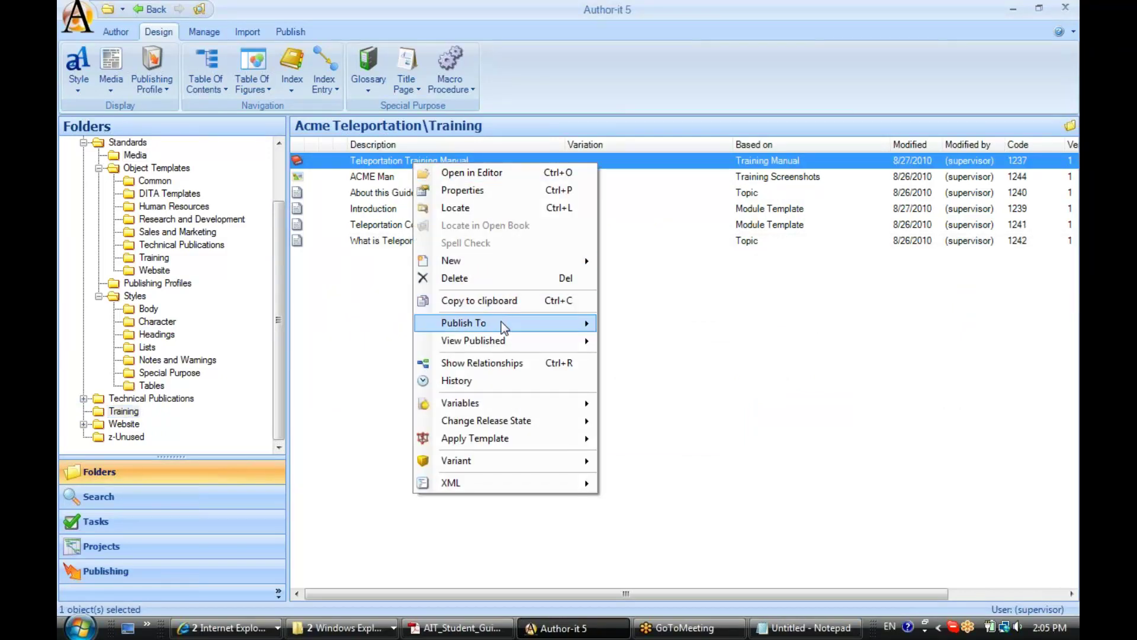
pyautogui.moveTo(501, 322)
pyautogui.click(637, 340)
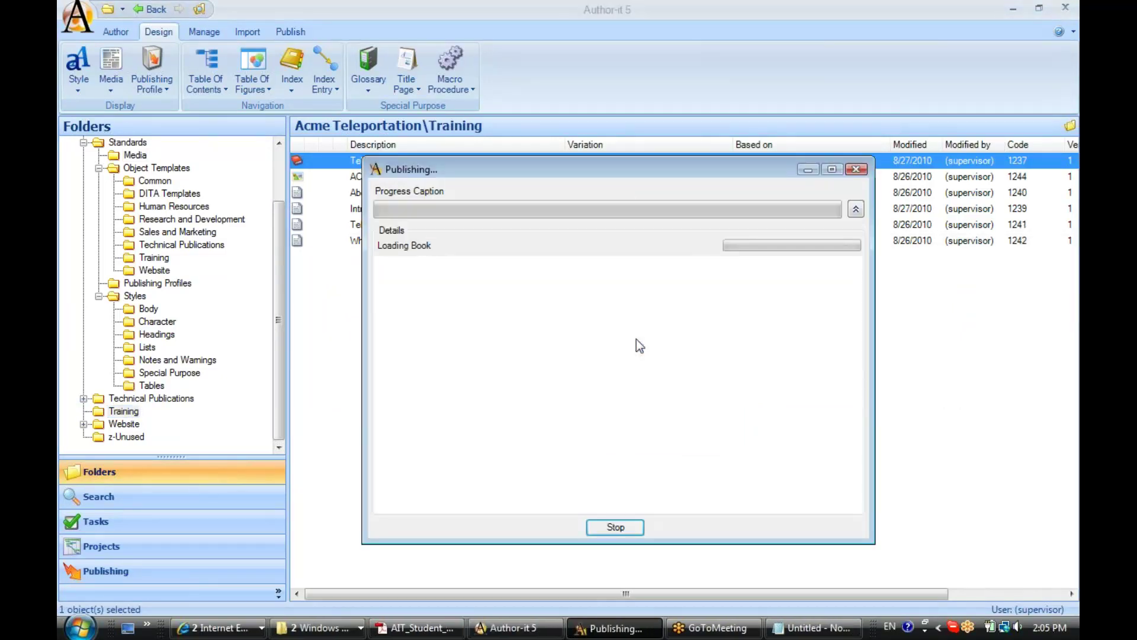
pyautogui.moveTo(659, 171); pyautogui.dragTo(767, 141)
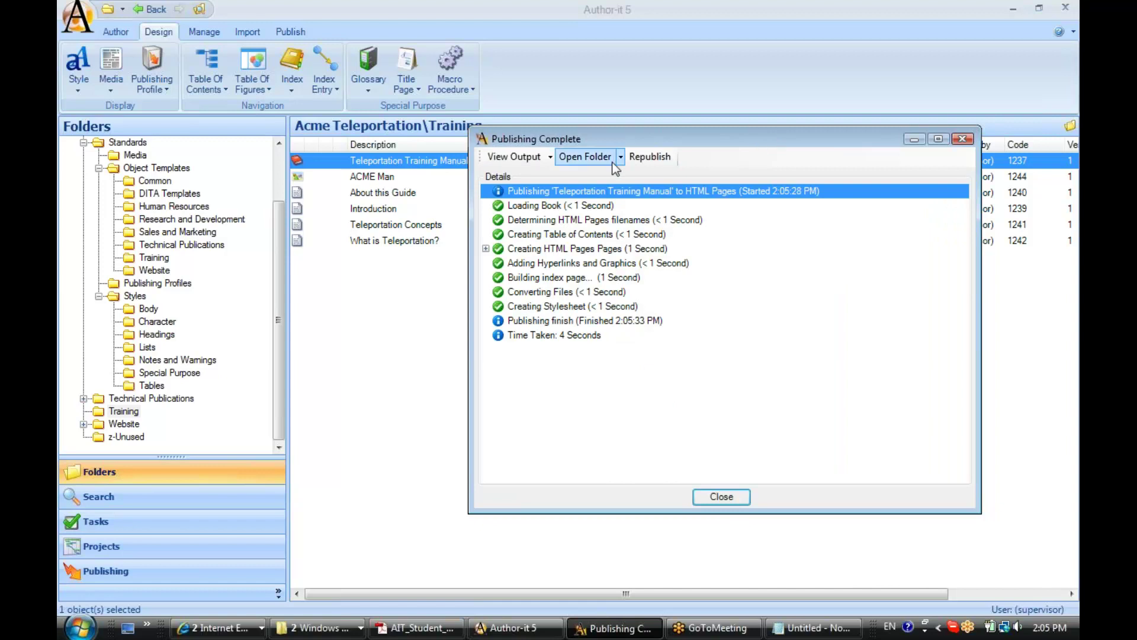
# View the published HTML output and check the Introduction page's background, then minimize the browser.
pyautogui.click(525, 159)
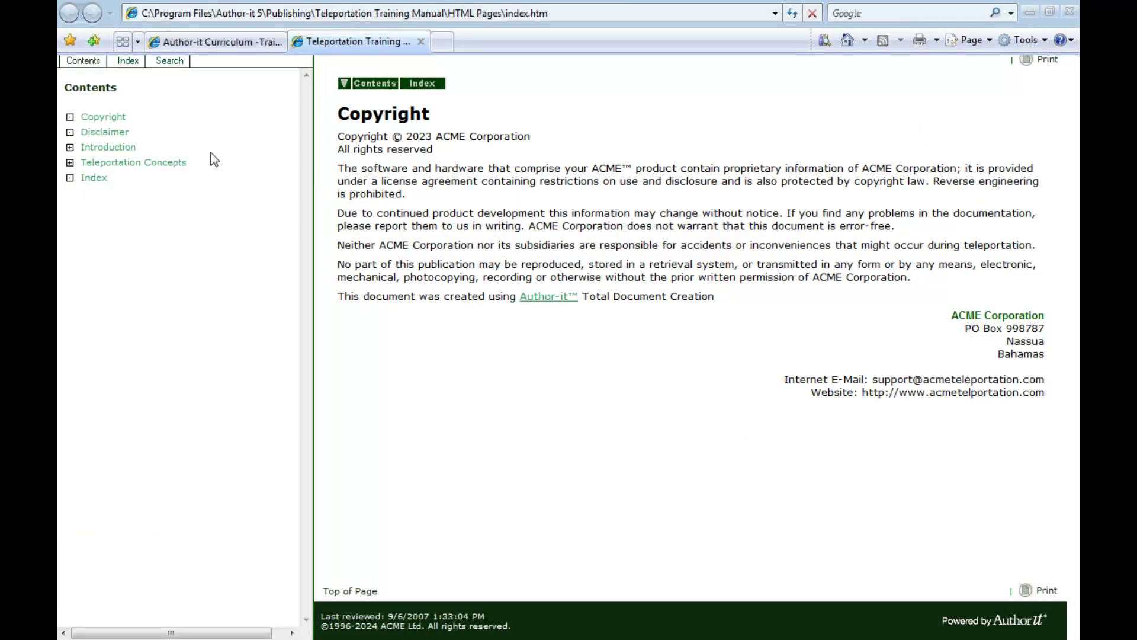
pyautogui.click(112, 150)
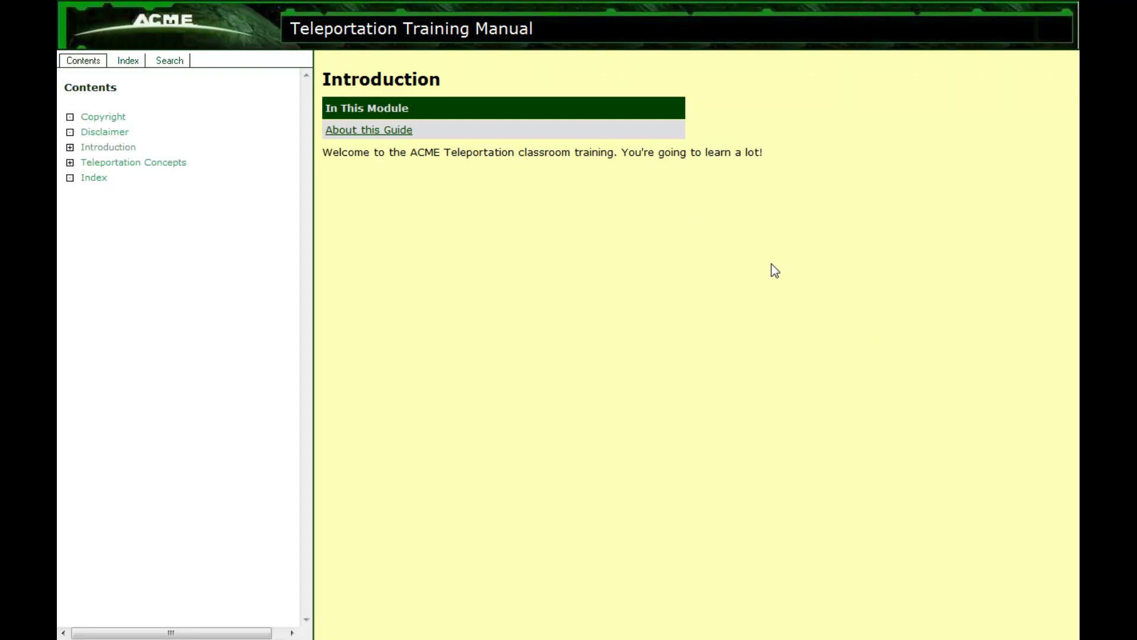
pyautogui.moveTo(948, 6)
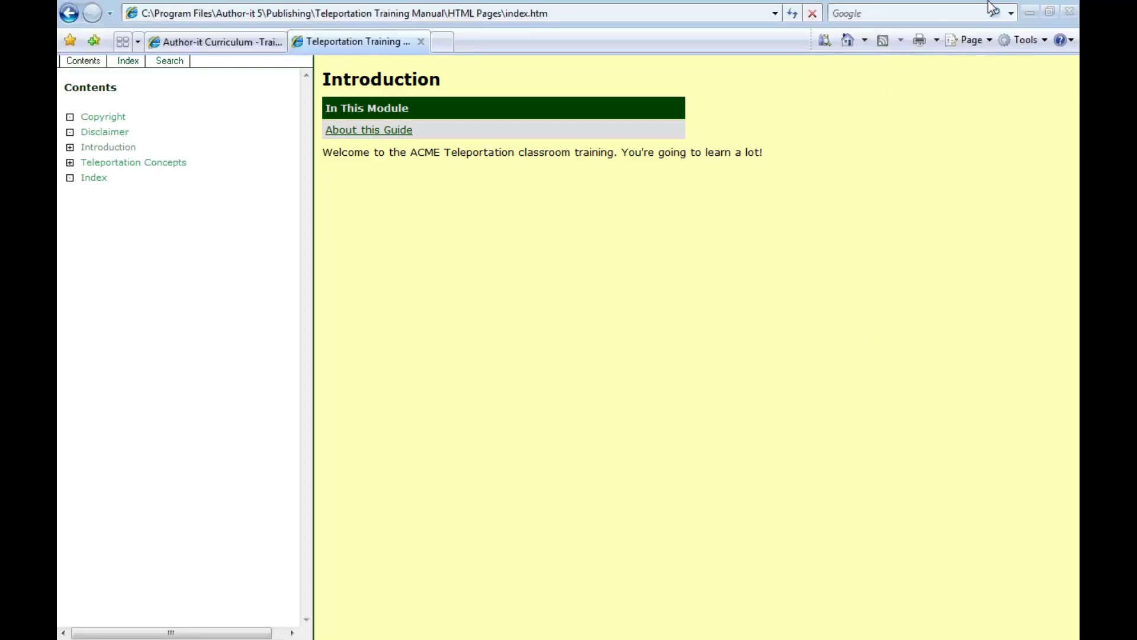
pyautogui.click(1030, 13)
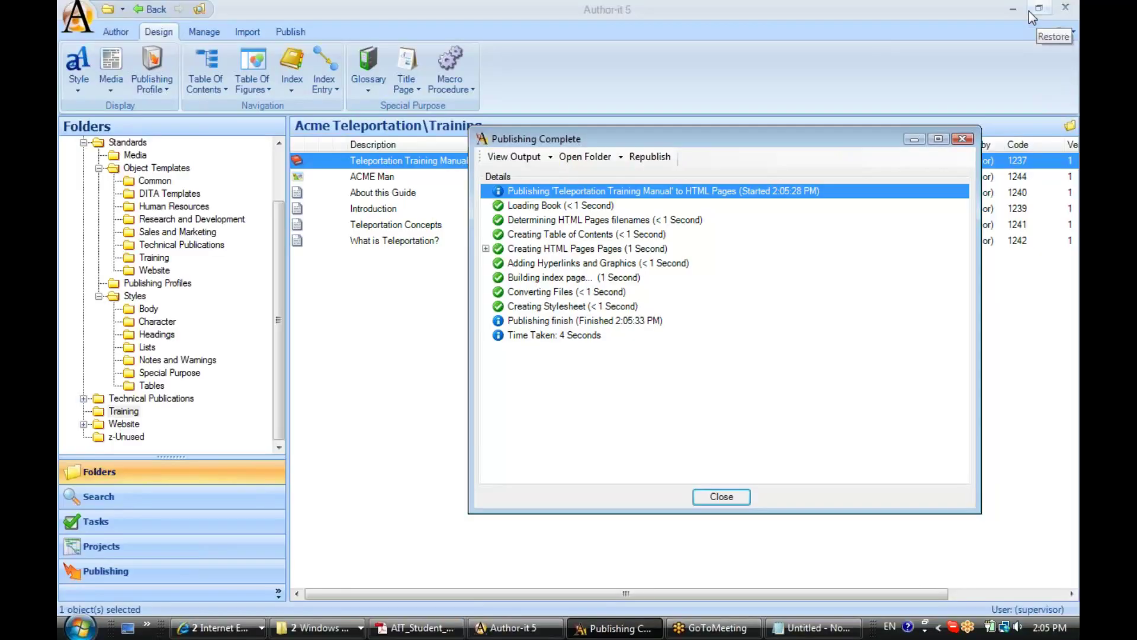
# Switch to Internet Explorer, review the "HTML: Custom HTML Template" slide in the Author-it Curriculum, and minimize the browser.
pyautogui.click(234, 632)
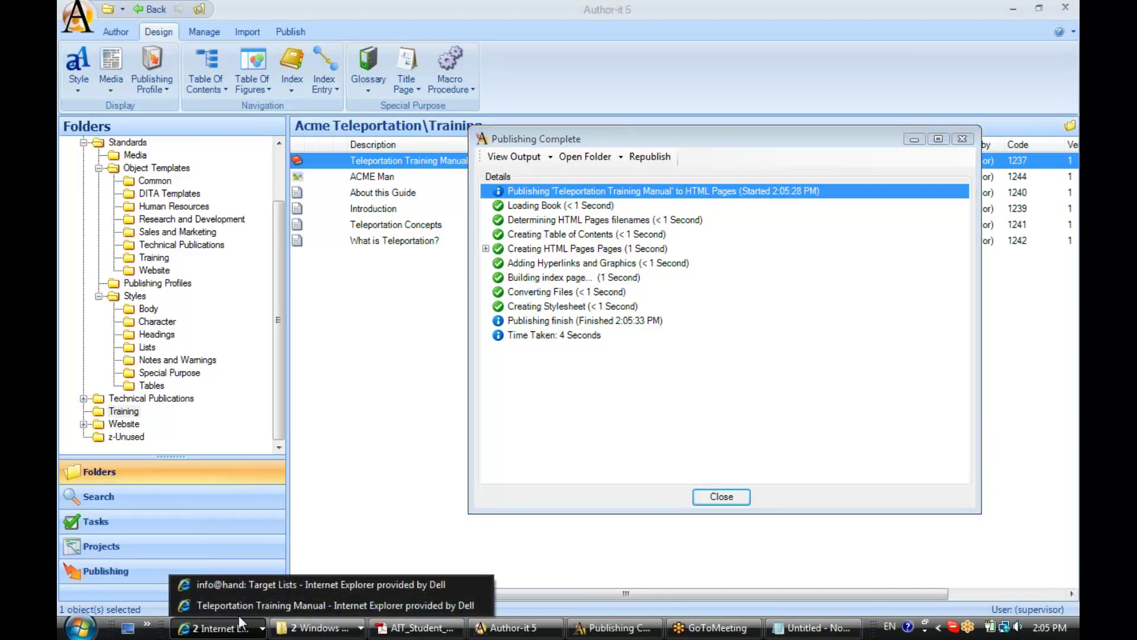
pyautogui.click(235, 610)
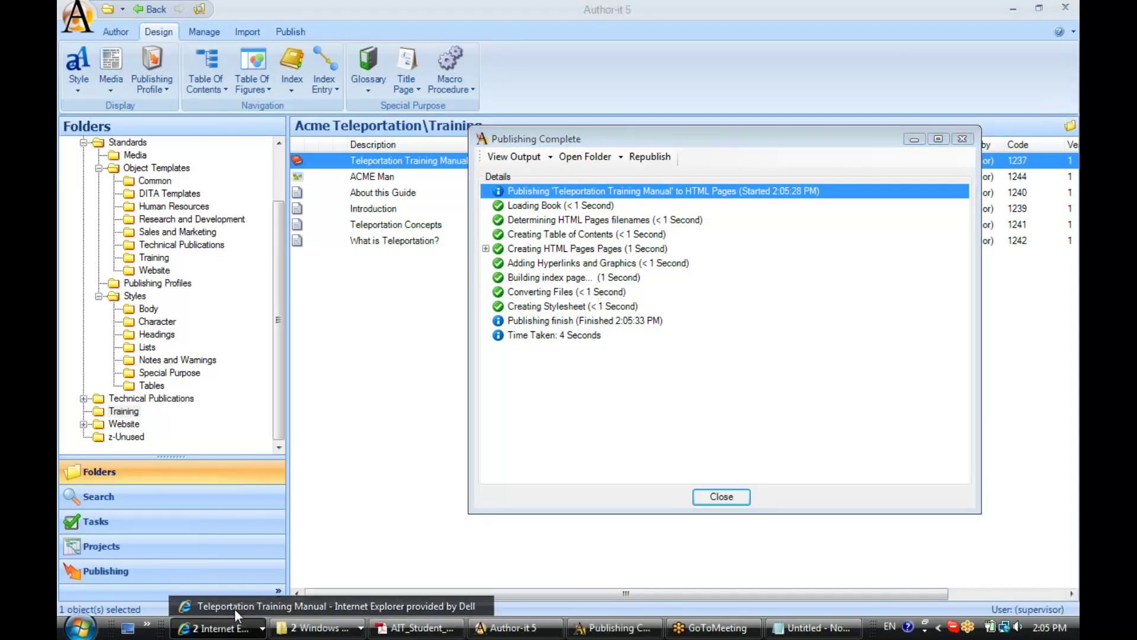
pyautogui.moveTo(305, 2)
pyautogui.click(246, 48)
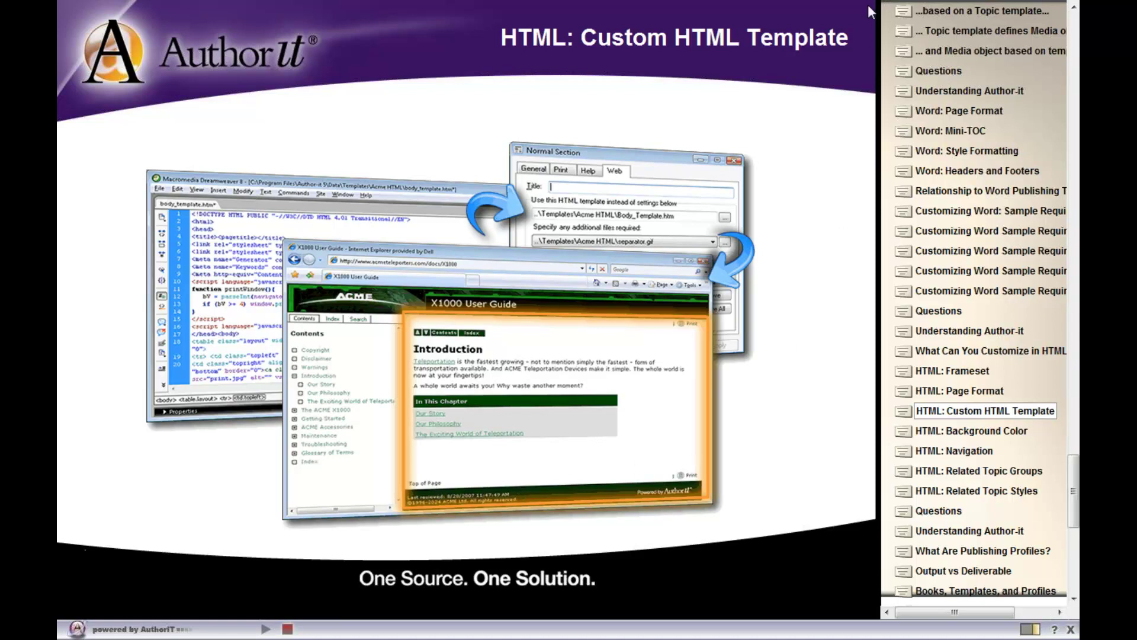
pyautogui.moveTo(921, 7)
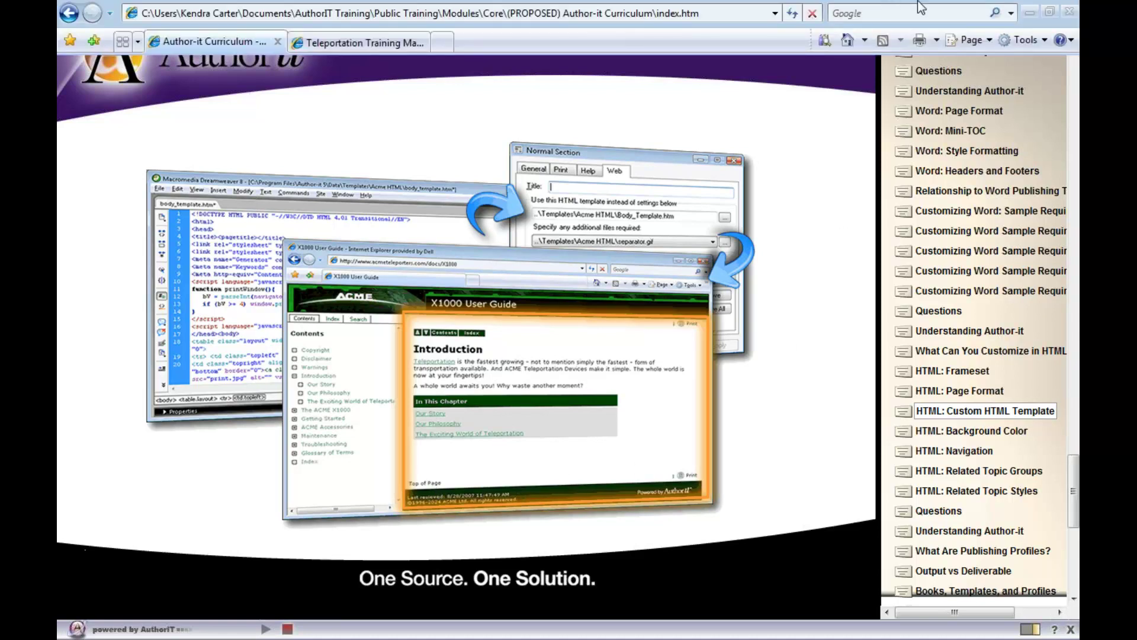
pyautogui.click(1030, 12)
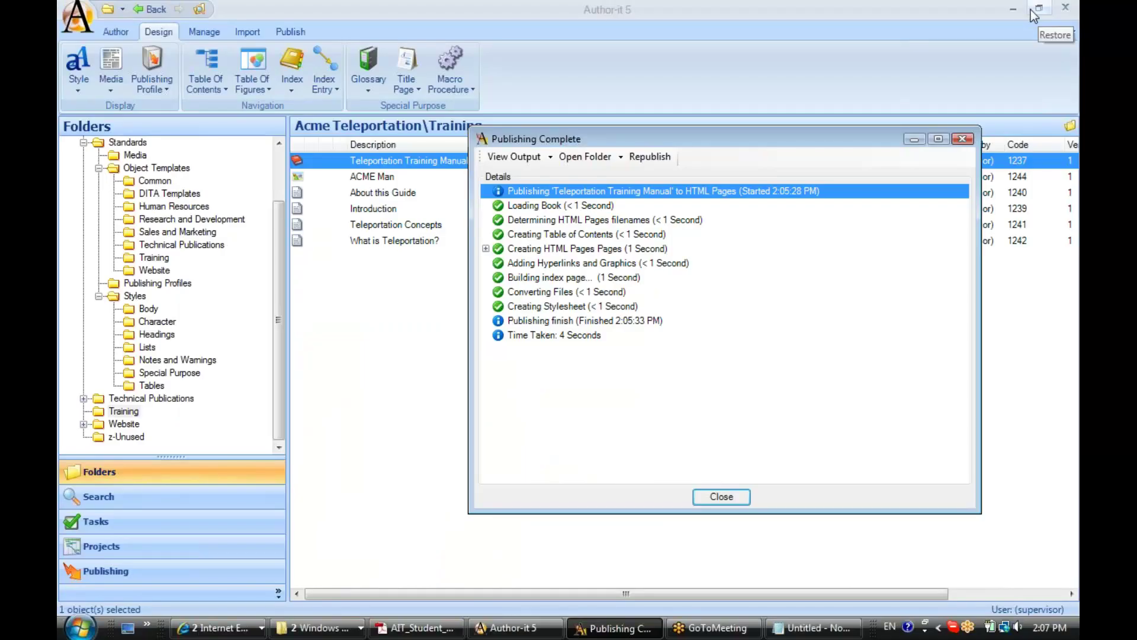
# Switch to the Windows Explorer window showing the Acme HTML folder inside Student Data's Templates.
pyautogui.click(316, 630)
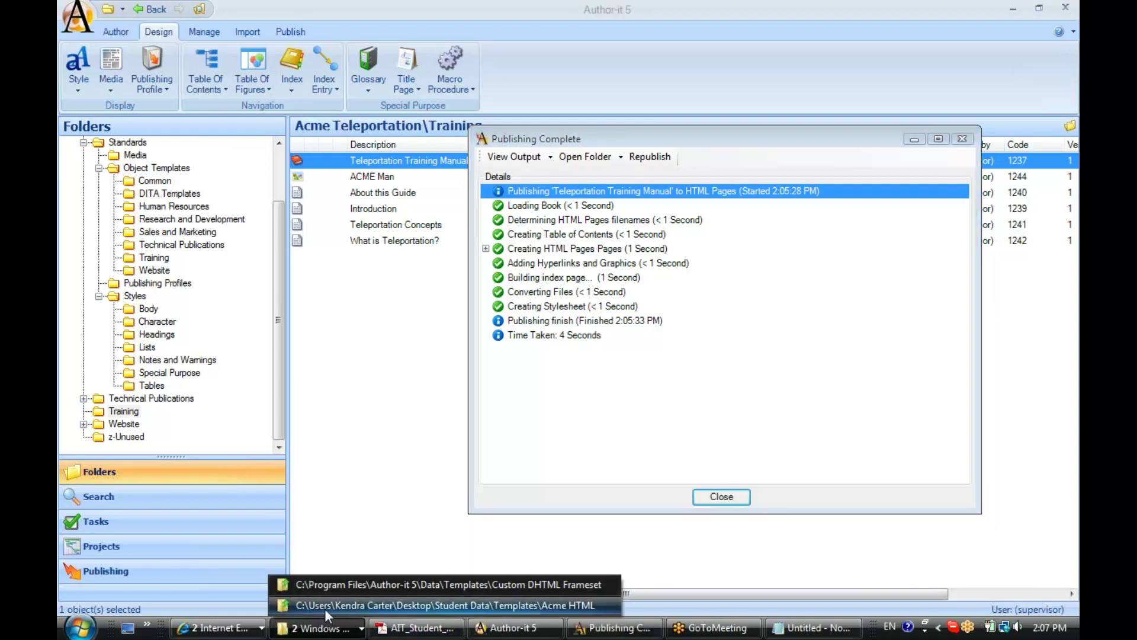
pyautogui.click(324, 606)
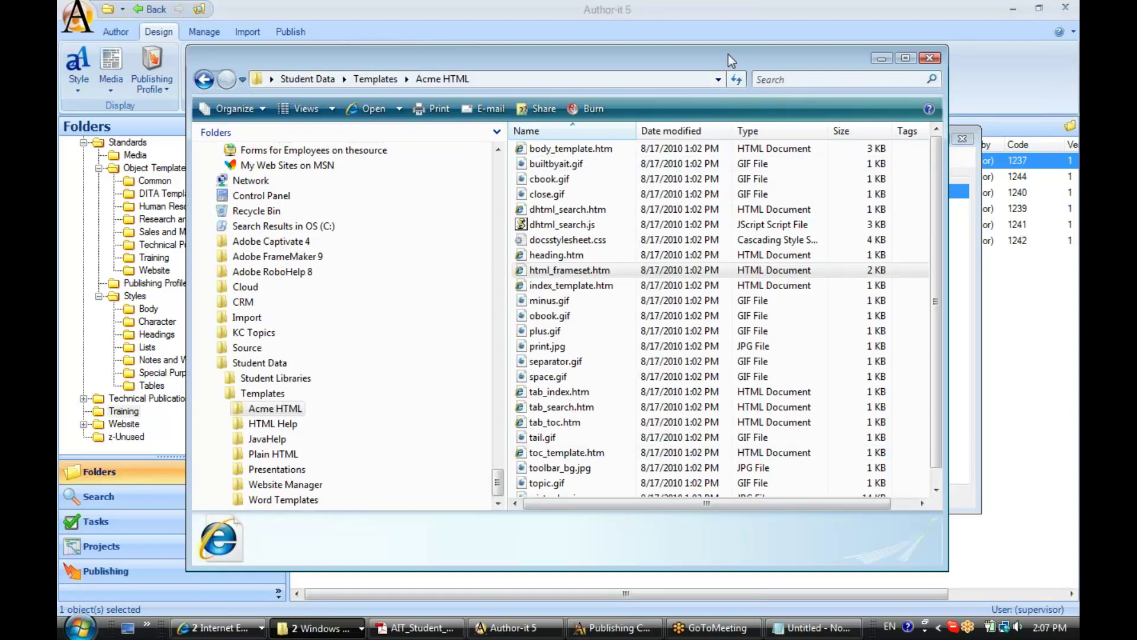
pyautogui.moveTo(731, 62); pyautogui.dragTo(702, 55)
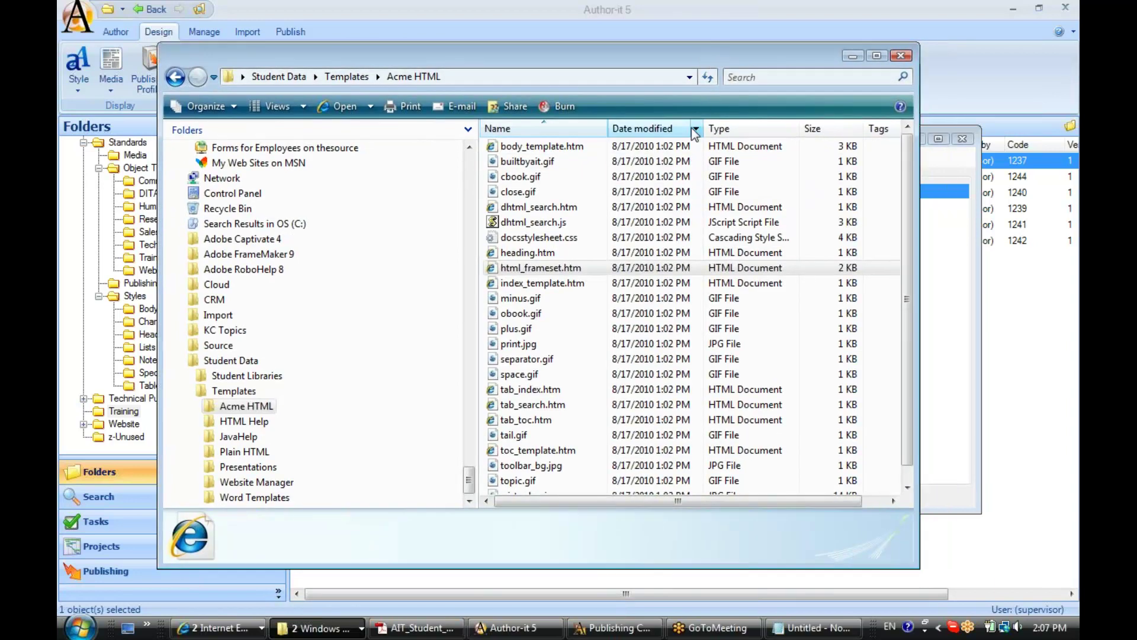
# Preview body_template.htm in the browser, examine its print links, Top of Page link and footer, and minimize the browser.
pyautogui.click(513, 150)
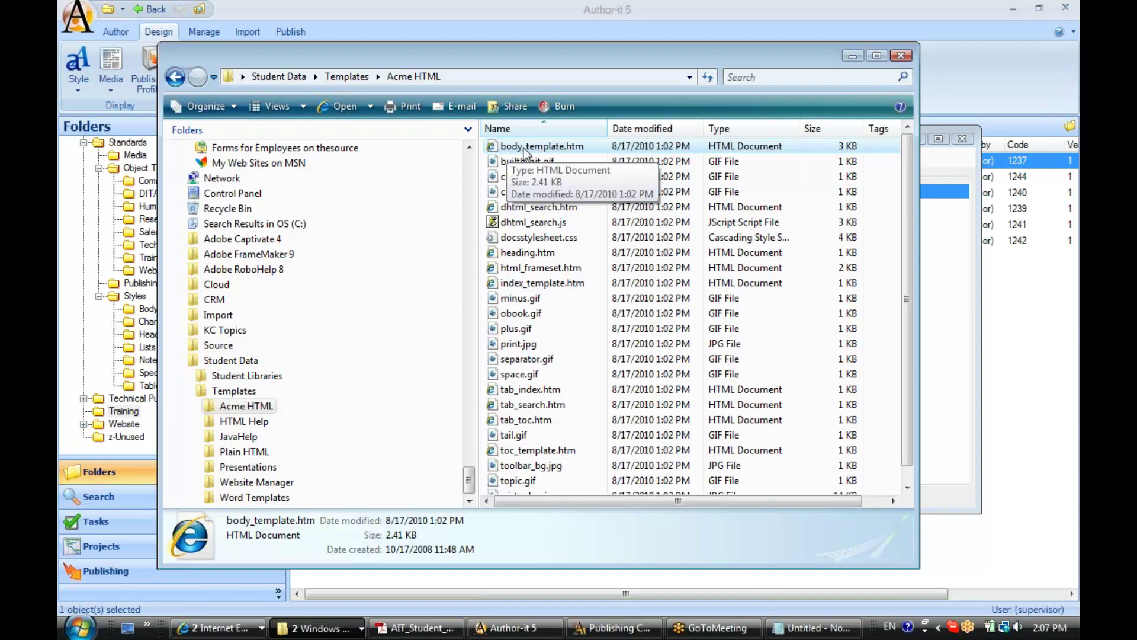
pyautogui.doubleClick(524, 148)
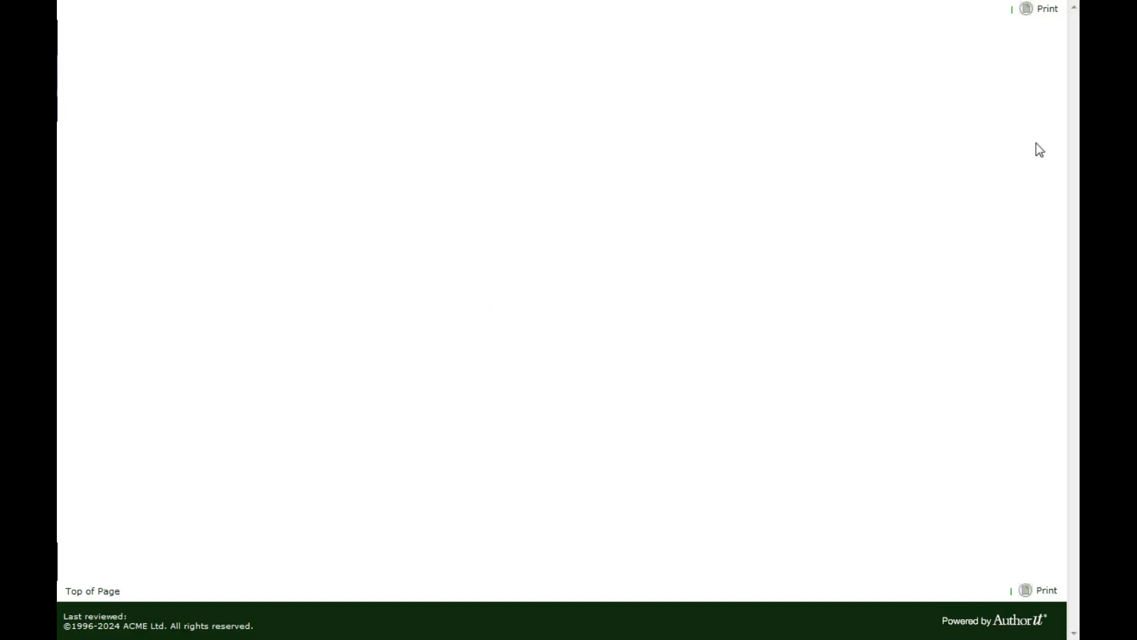
pyautogui.click(1043, 17)
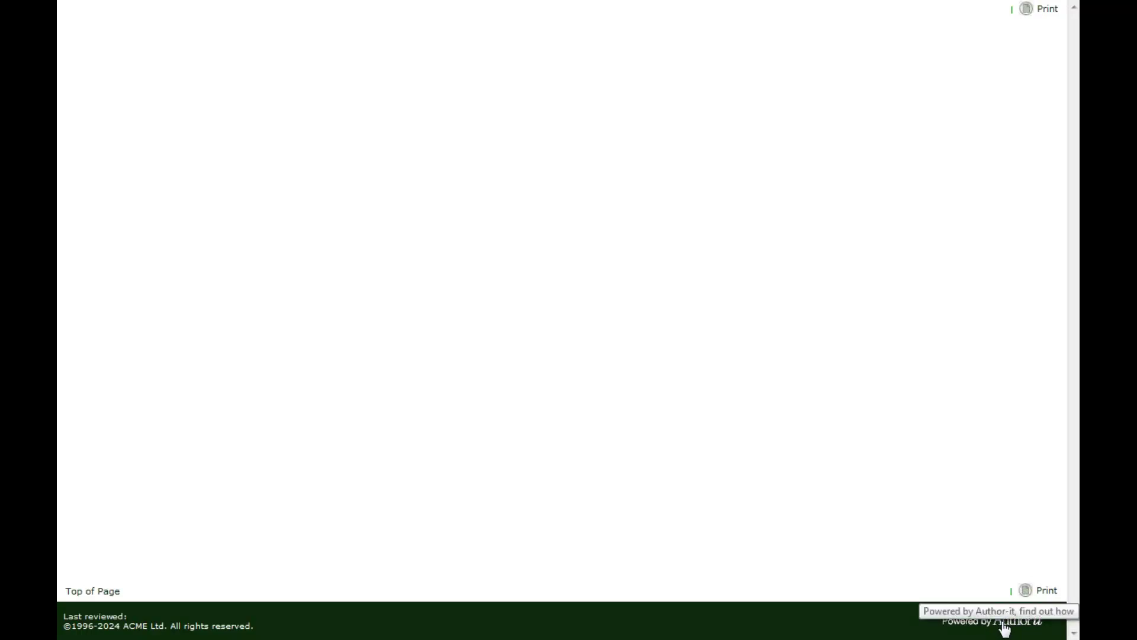
pyautogui.click(101, 591)
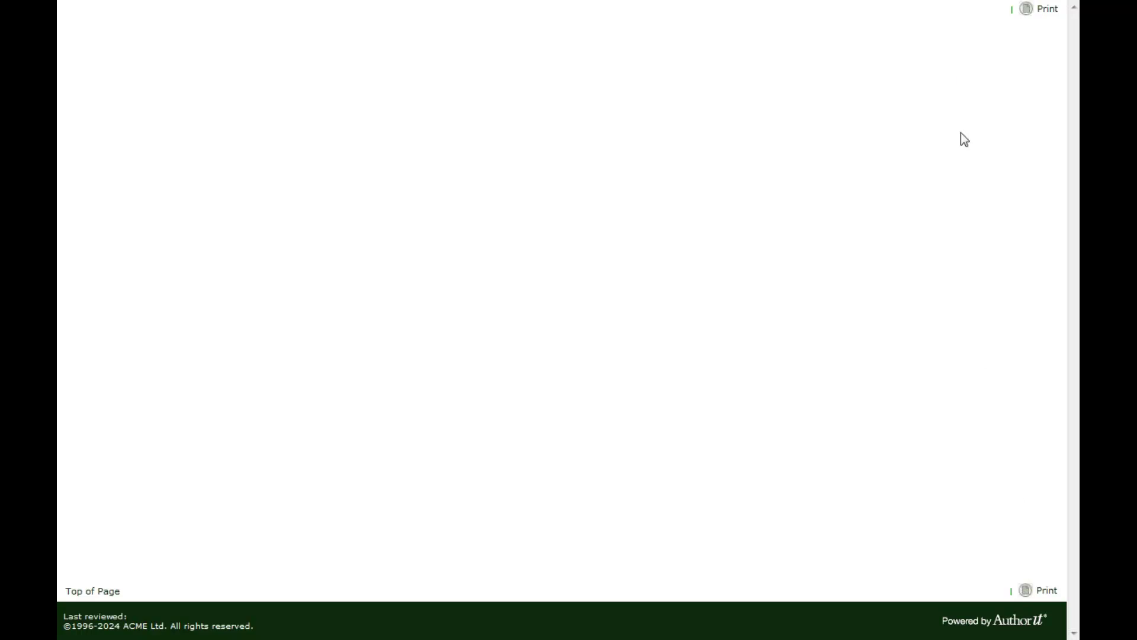
pyautogui.moveTo(965, 4)
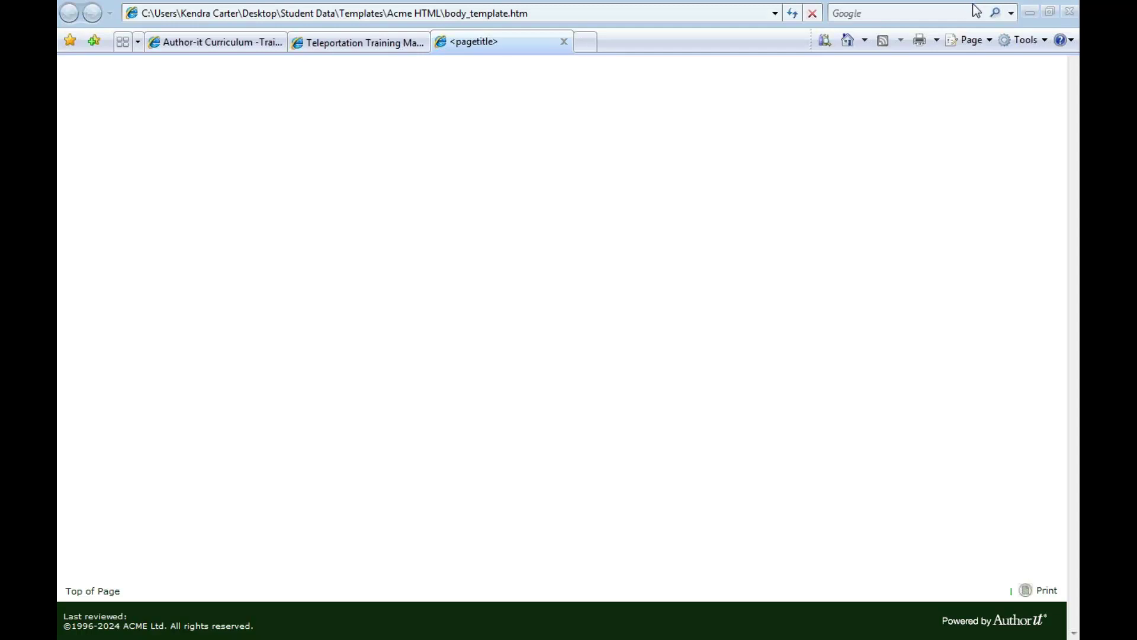
pyautogui.click(1029, 18)
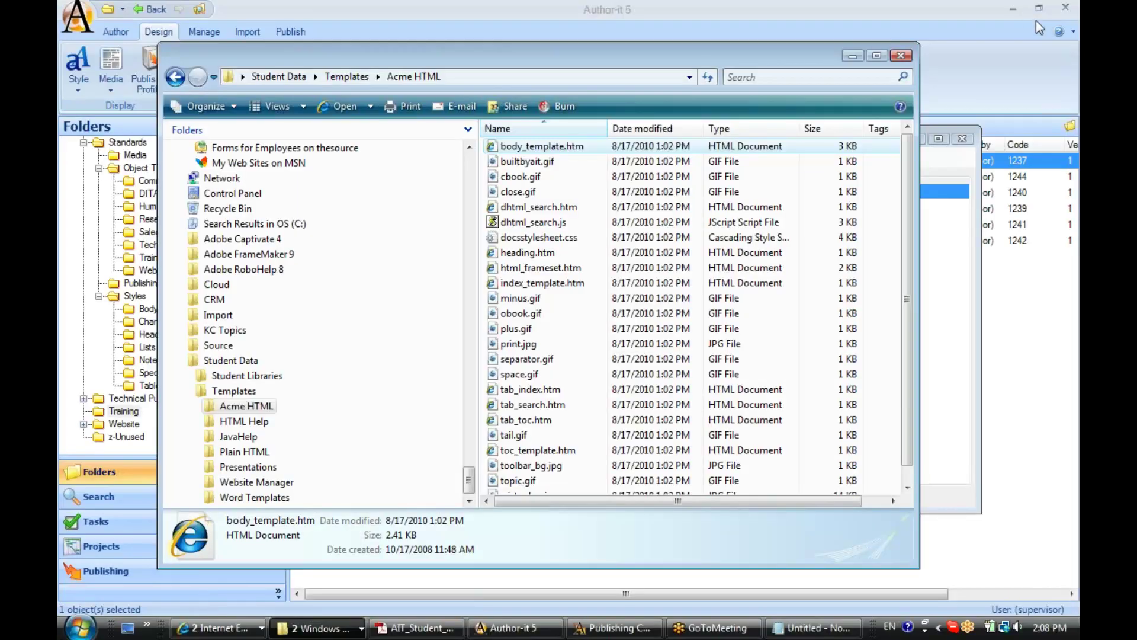
# Open body_template.htm in Notepad and maximize the window.
pyautogui.rightClick(518, 148)
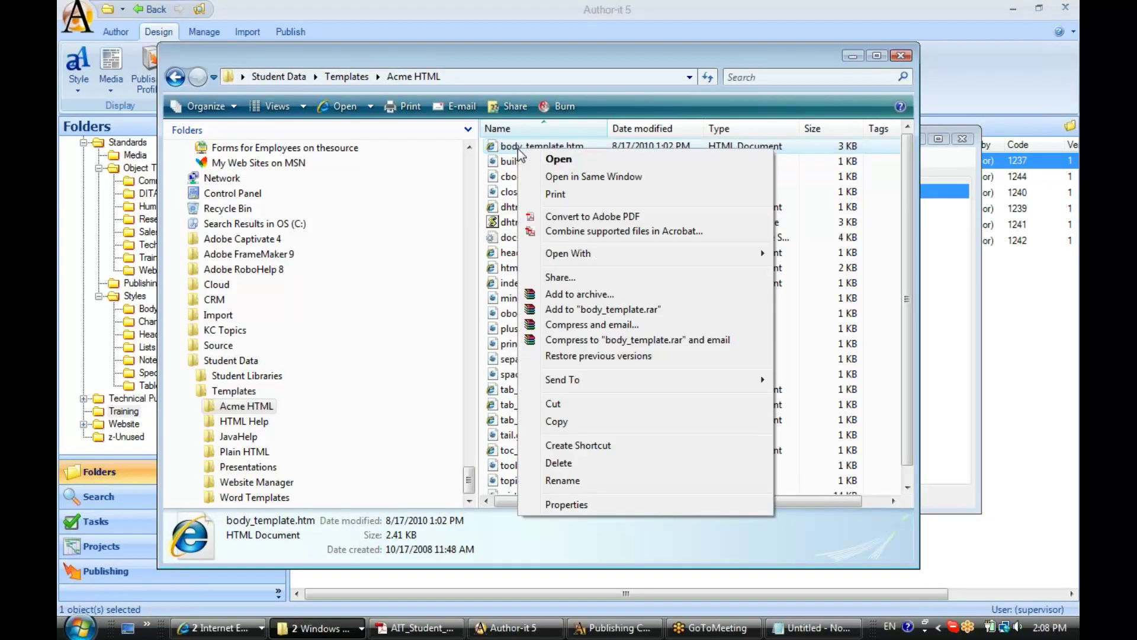
pyautogui.moveTo(551, 259)
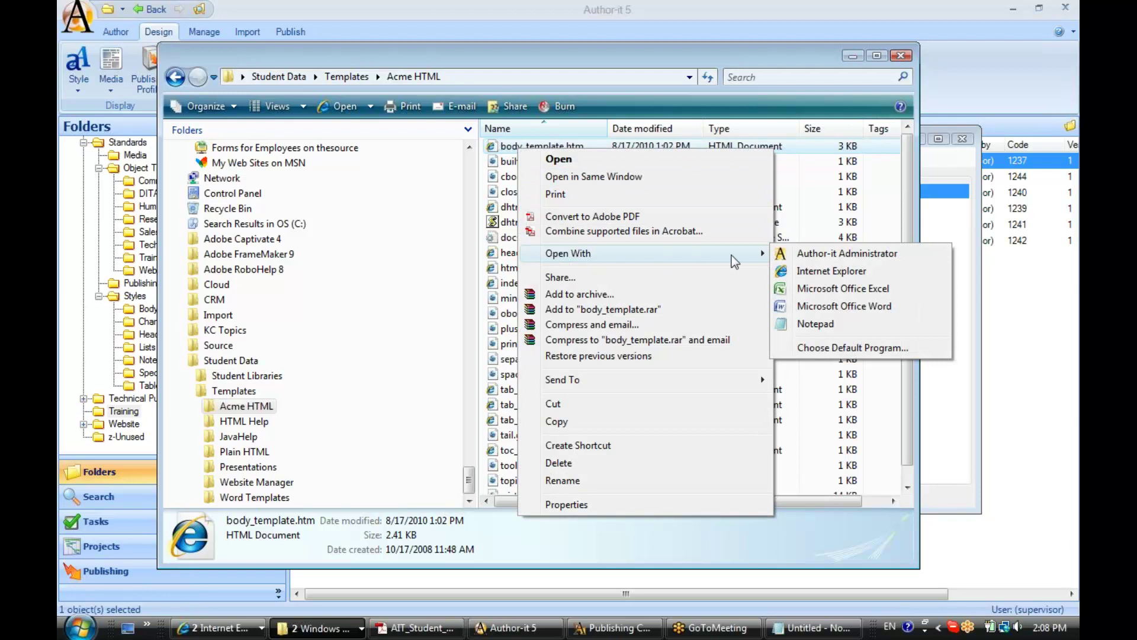
pyautogui.click(816, 324)
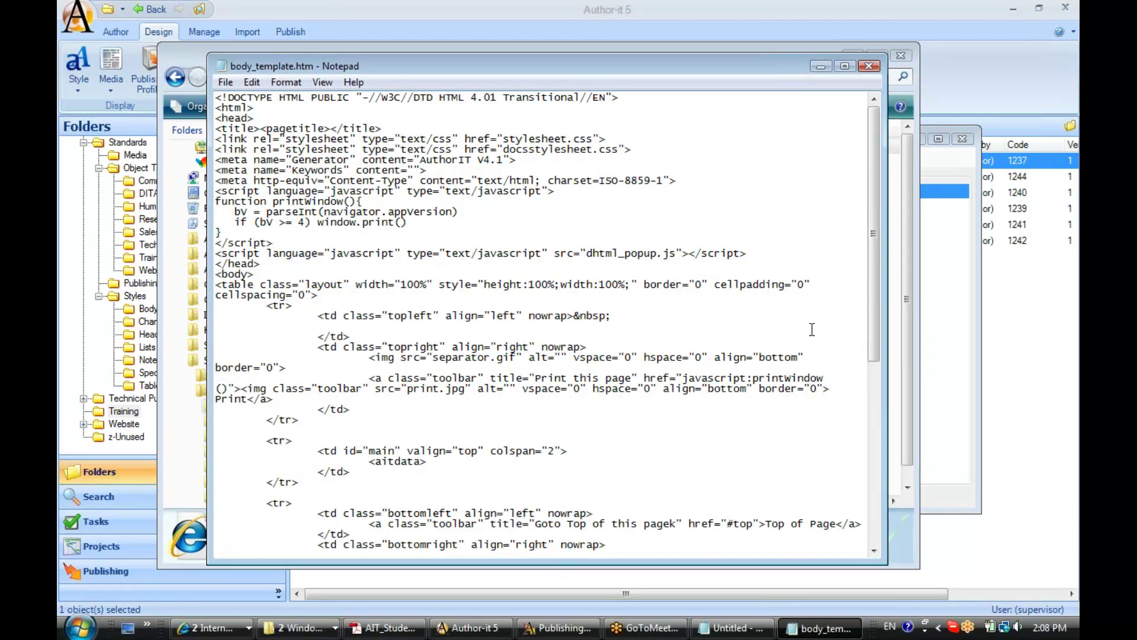
pyautogui.moveTo(578, 66); pyautogui.dragTo(587, 45)
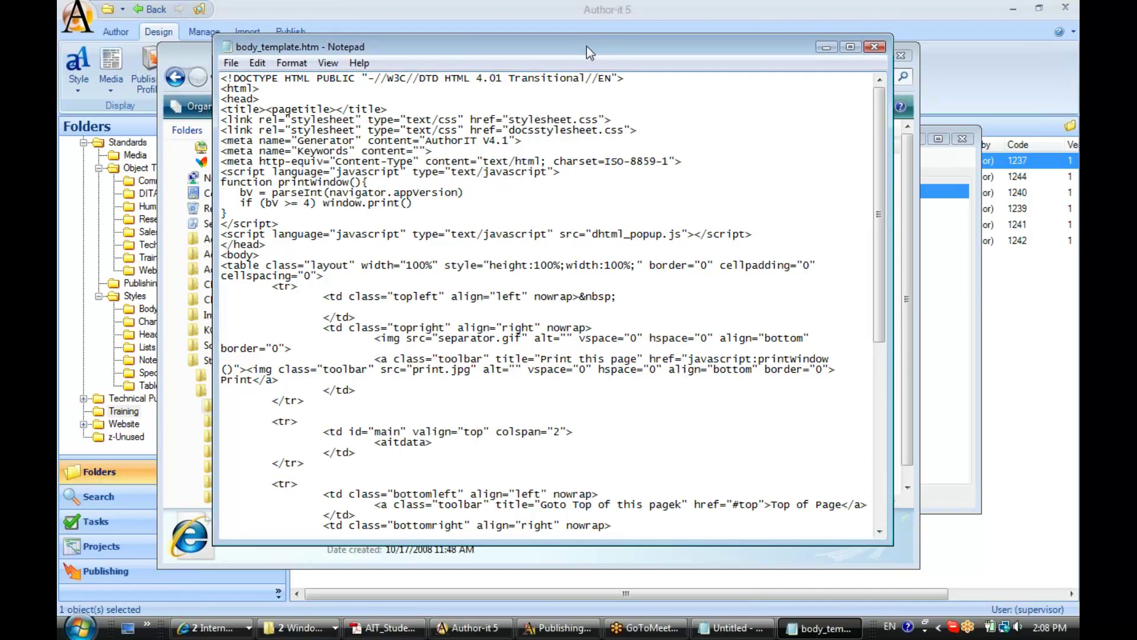
pyautogui.click(848, 51)
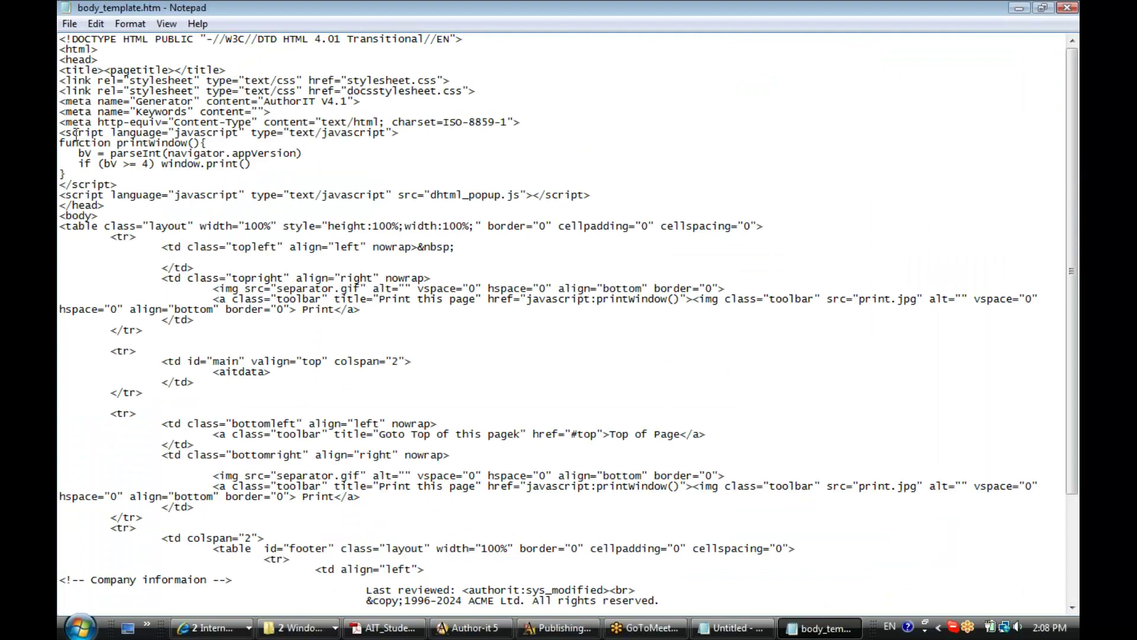
# Examine the template's source, highlighting the printWindow script and locating the layout table inside the body.
pyautogui.moveTo(60, 133); pyautogui.dragTo(414, 163)
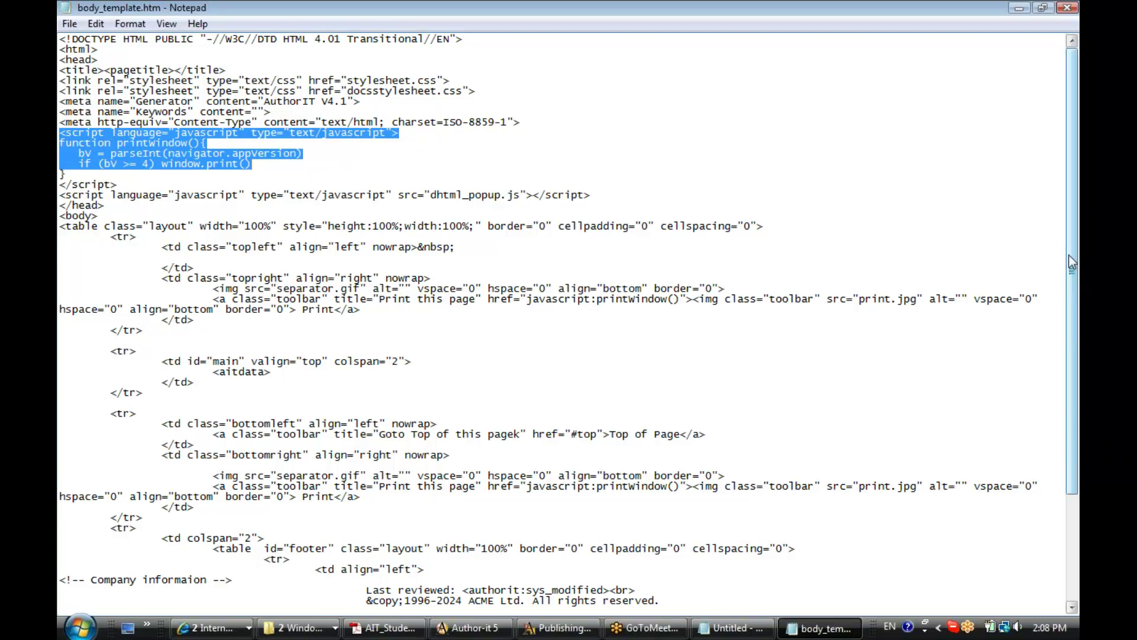
pyautogui.moveTo(1073, 264); pyautogui.dragTo(1073, 320)
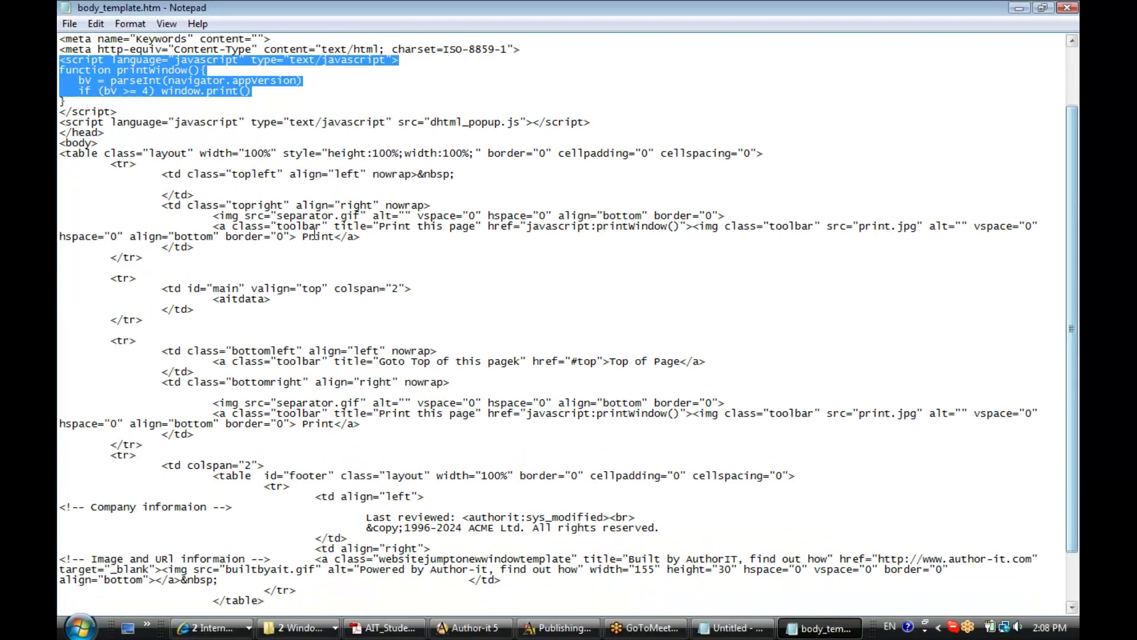
pyautogui.click(62, 152)
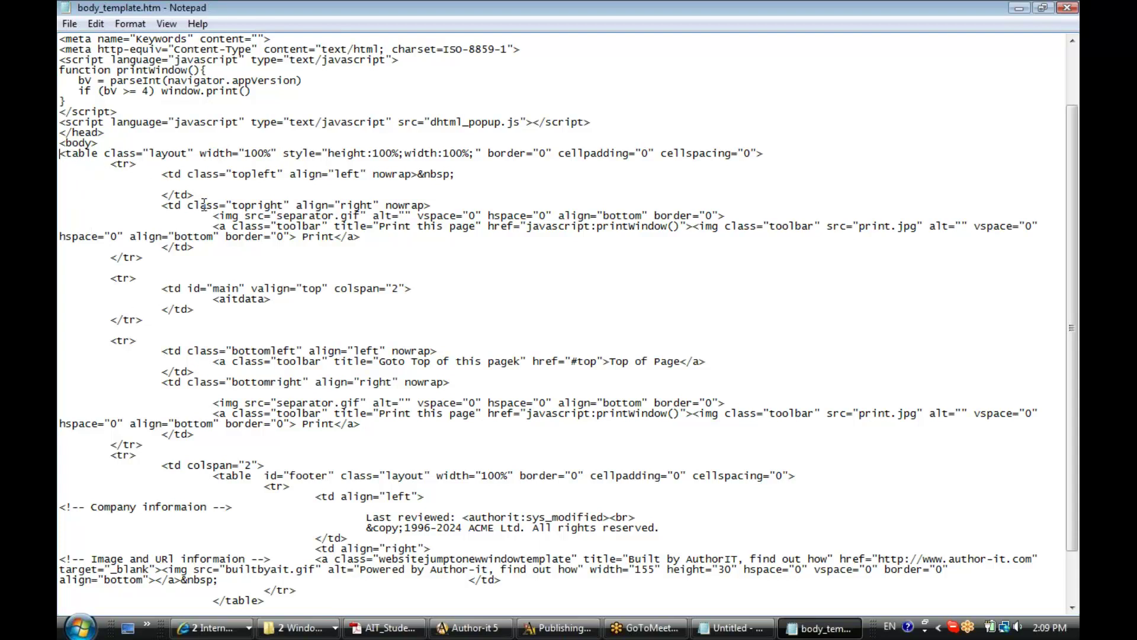
# Examine the template's <aitdata> placeholder and the company footer code in the source, and close Notepad.
pyautogui.moveTo(213, 300); pyautogui.dragTo(297, 304)
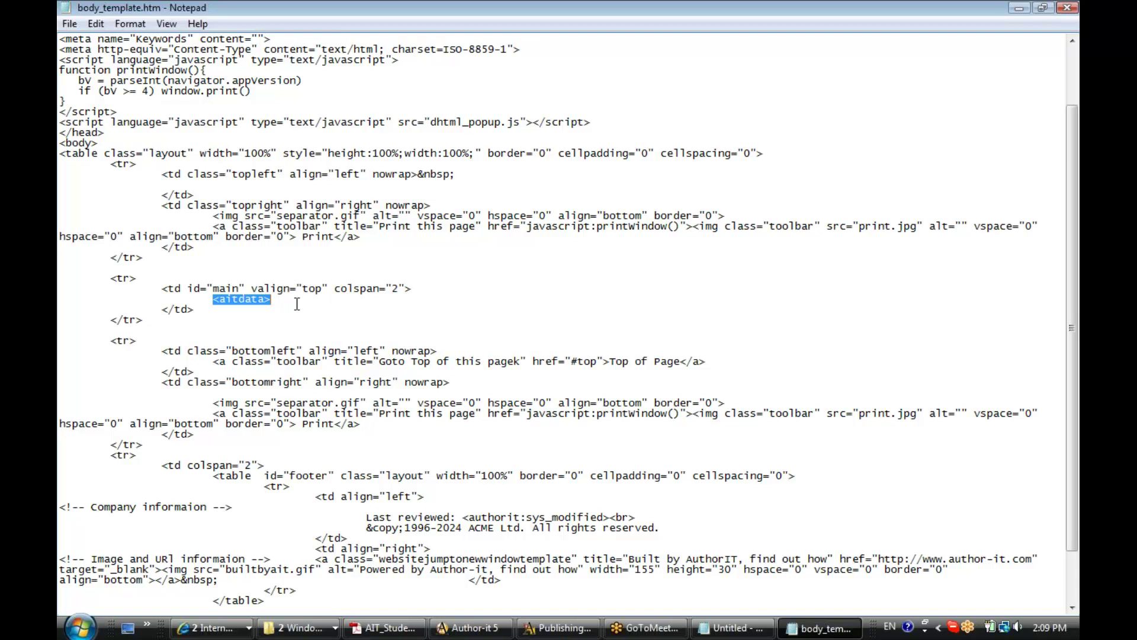
pyautogui.moveTo(215, 301); pyautogui.dragTo(269, 303)
pyautogui.moveTo(216, 301); pyautogui.dragTo(271, 300)
pyautogui.moveTo(1070, 340); pyautogui.dragTo(1065, 398)
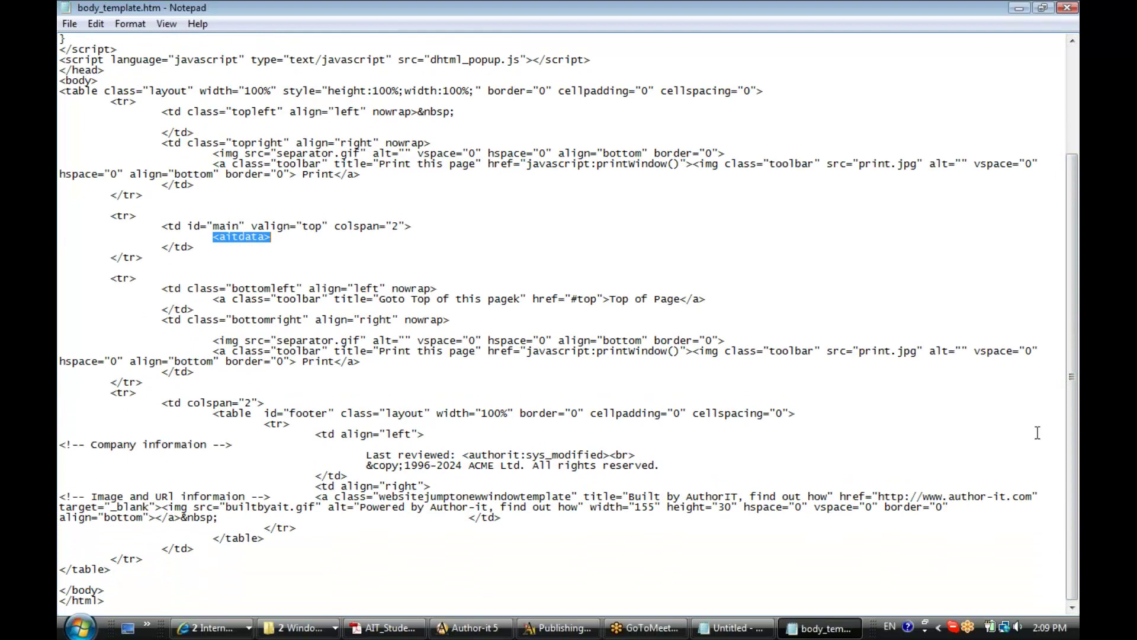
pyautogui.moveTo(61, 468); pyautogui.dragTo(368, 594)
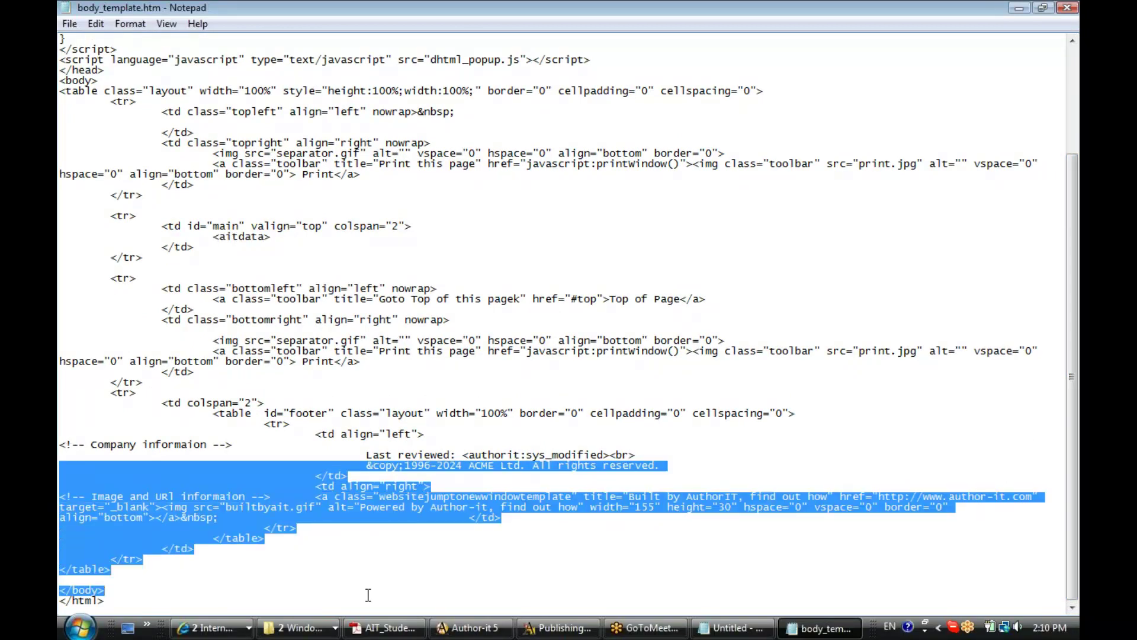
pyautogui.click(284, 481)
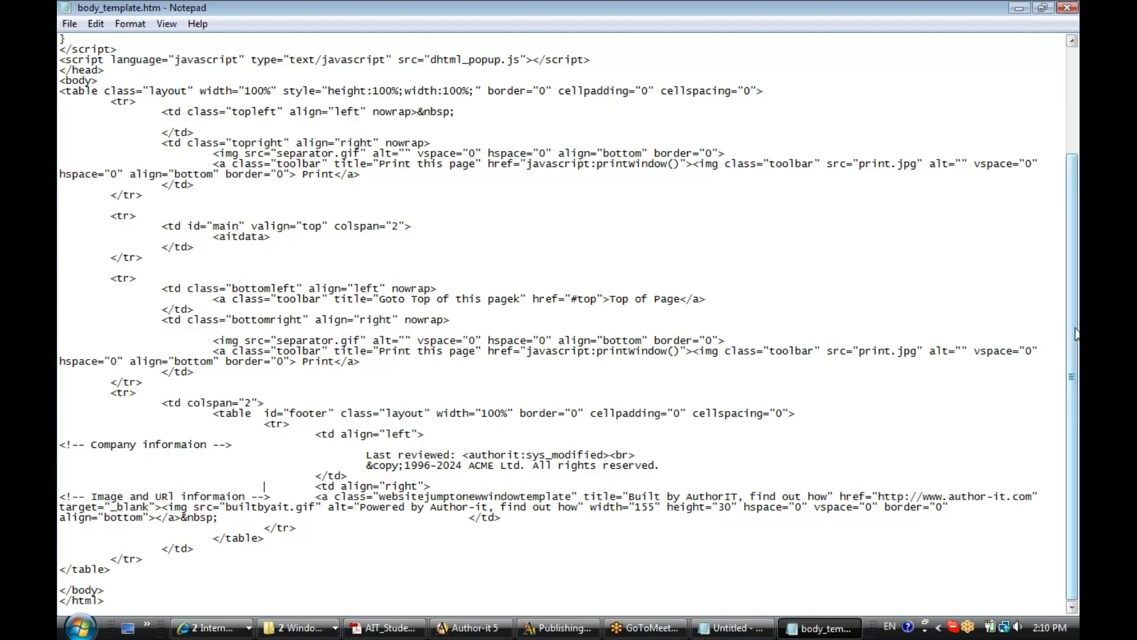
pyautogui.moveTo(1076, 333); pyautogui.dragTo(1061, 228)
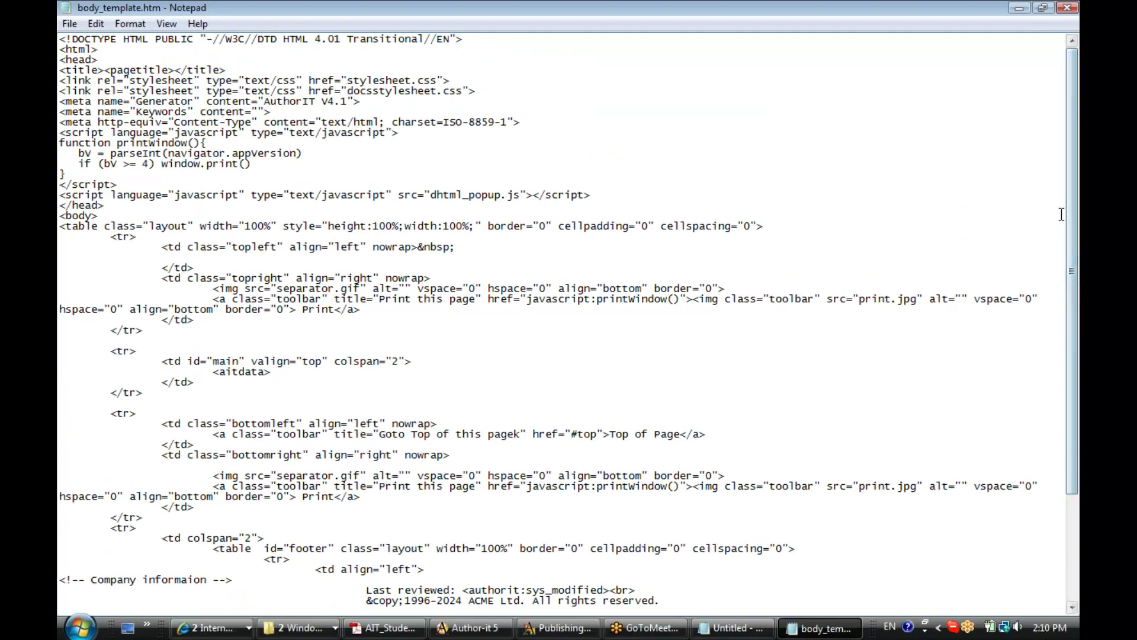
pyautogui.click(1065, 8)
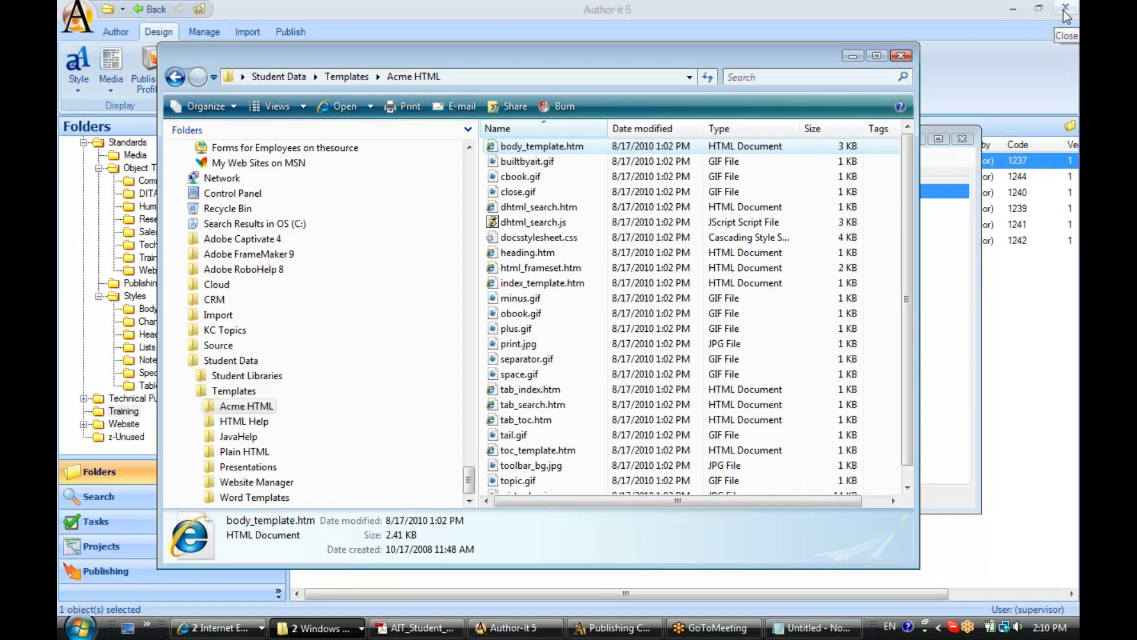
# Return to Author-it, dismiss the publishing report, and open the Module Section media object from the Standards\Media folder.
pyautogui.click(839, 21)
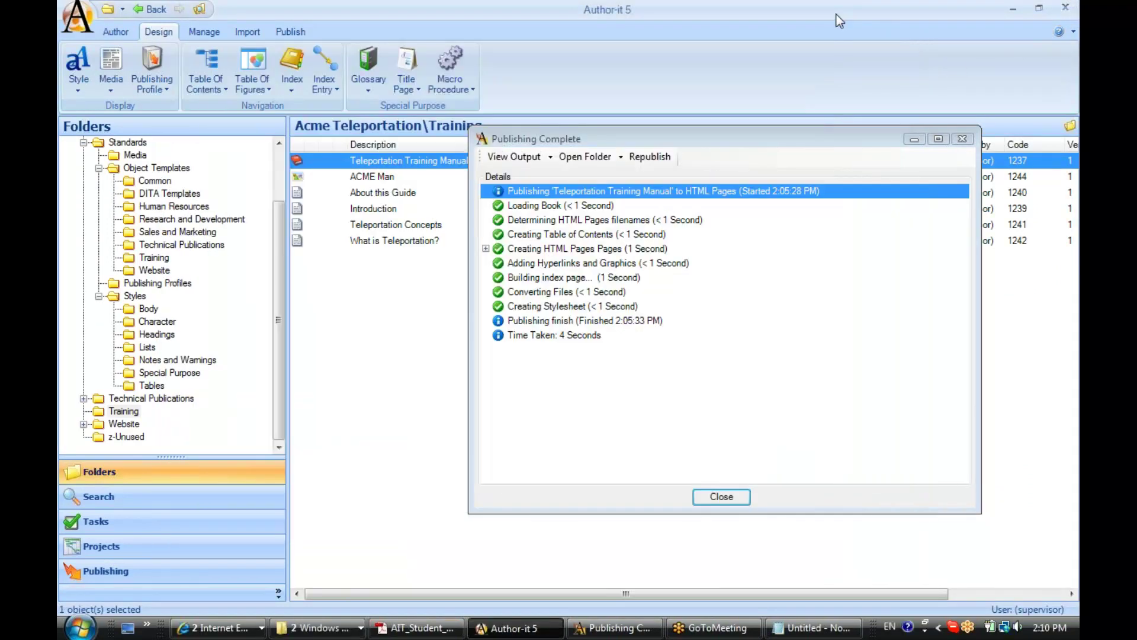
pyautogui.click(965, 142)
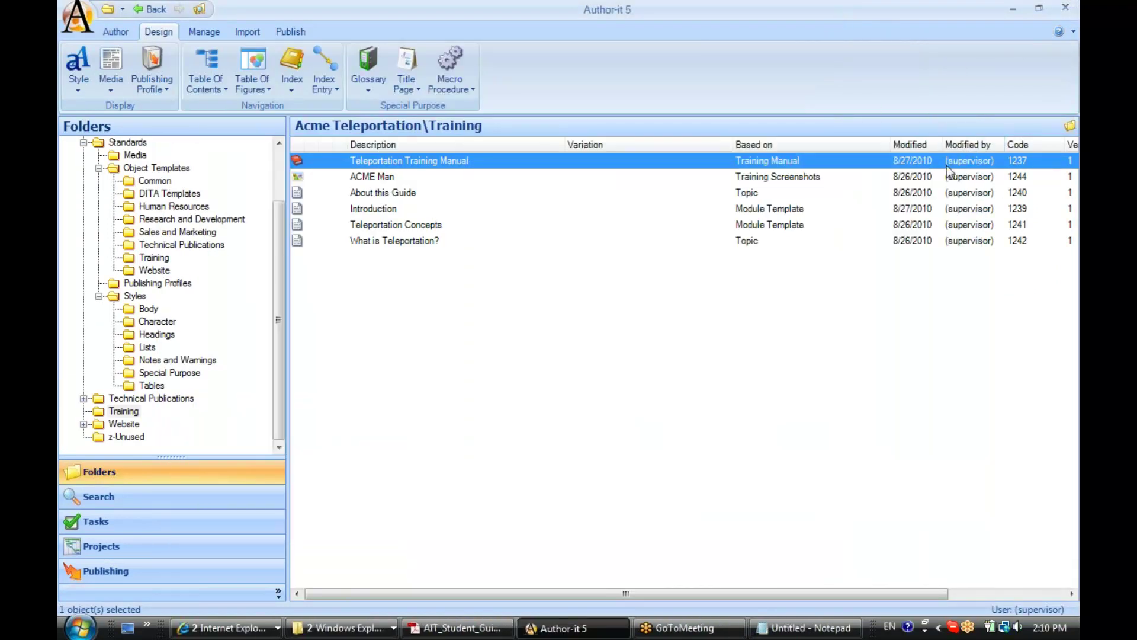
pyautogui.click(135, 155)
pyautogui.doubleClick(357, 288)
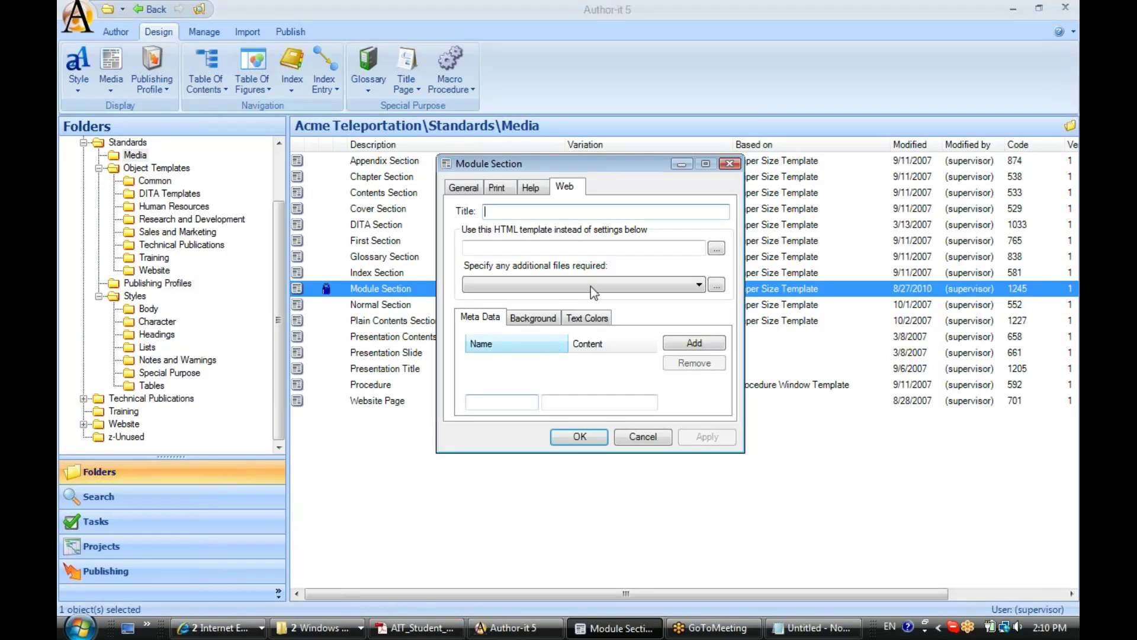
# Set Module Section's web HTML template to body_template.htm from the Acme HTML folder and save the media object.
pyautogui.click(486, 243)
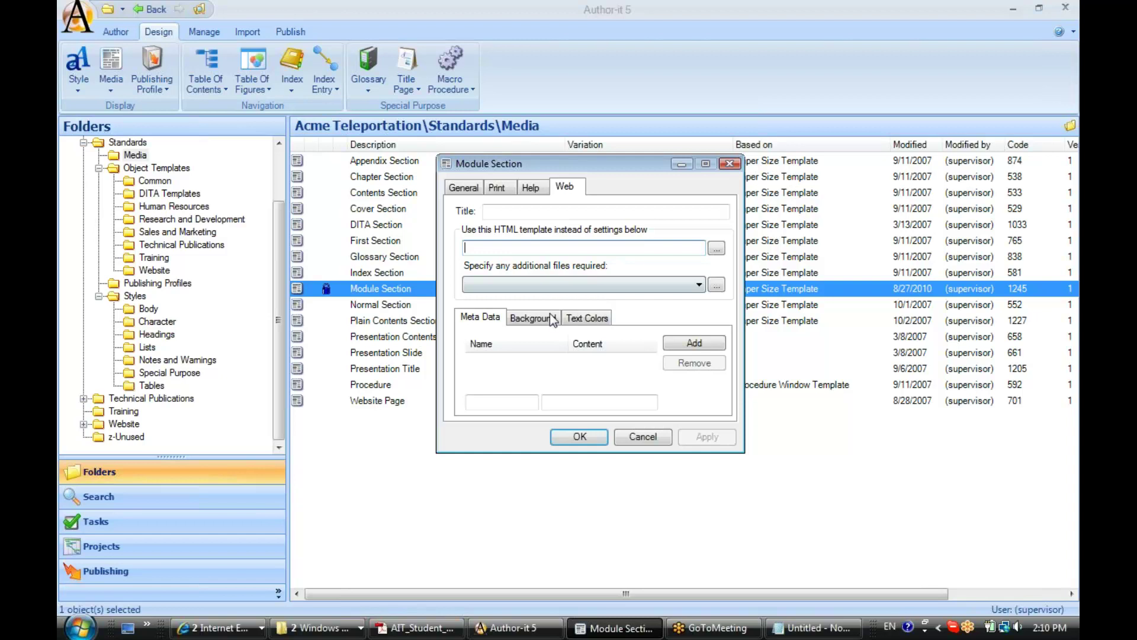
pyautogui.click(520, 317)
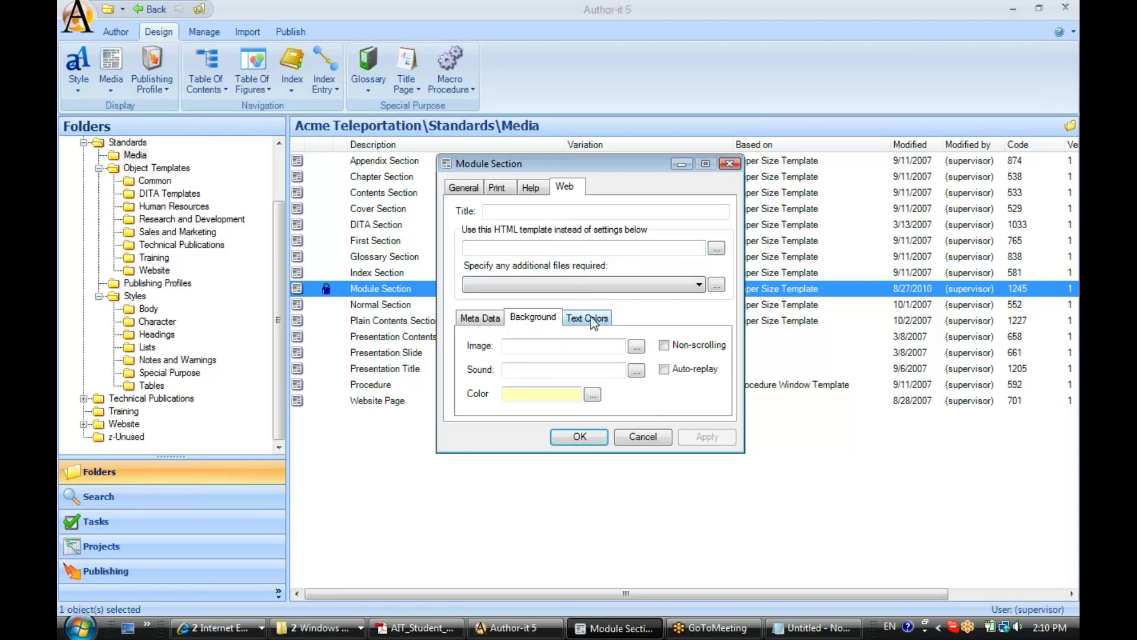
pyautogui.click(591, 317)
pyautogui.click(528, 320)
pyautogui.click(565, 246)
pyautogui.click(718, 249)
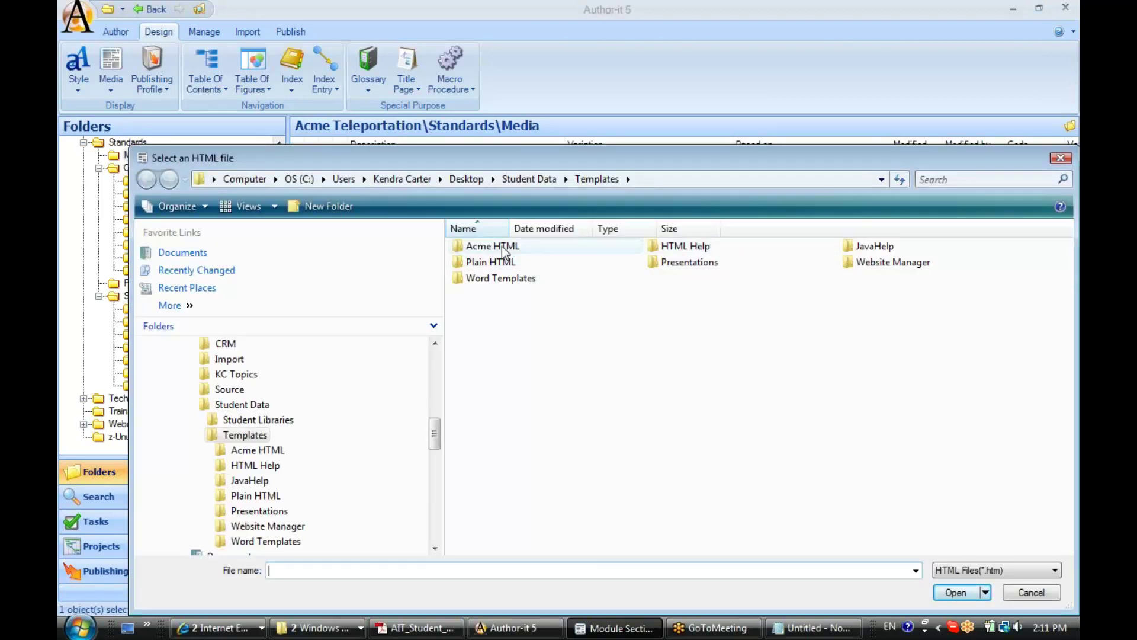
pyautogui.doubleClick(504, 251)
pyautogui.click(504, 247)
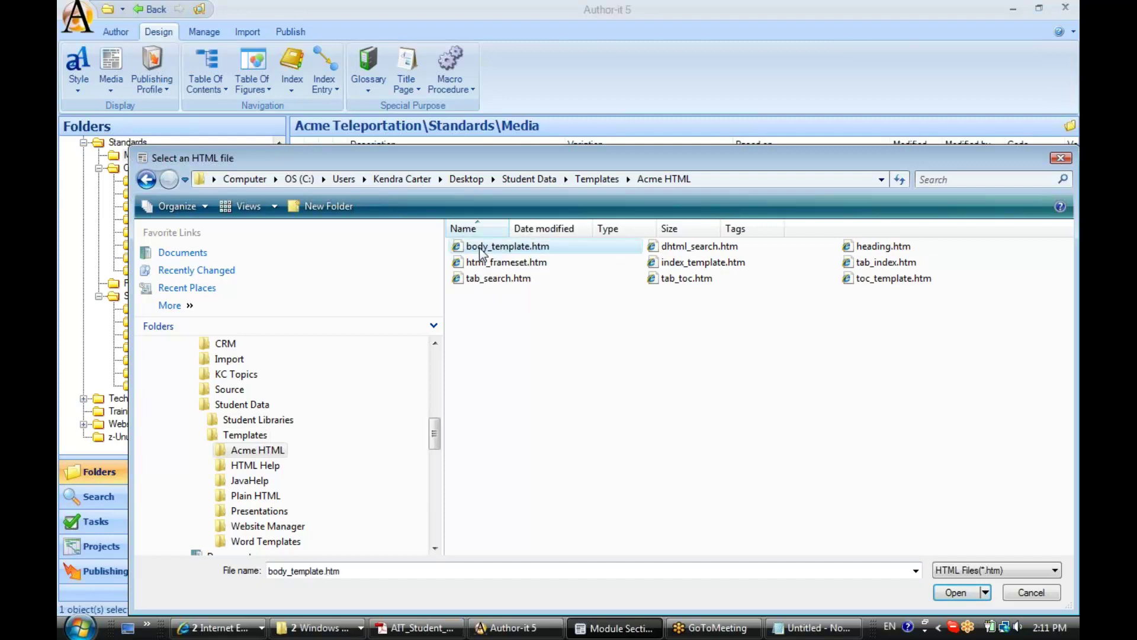
pyautogui.click(955, 591)
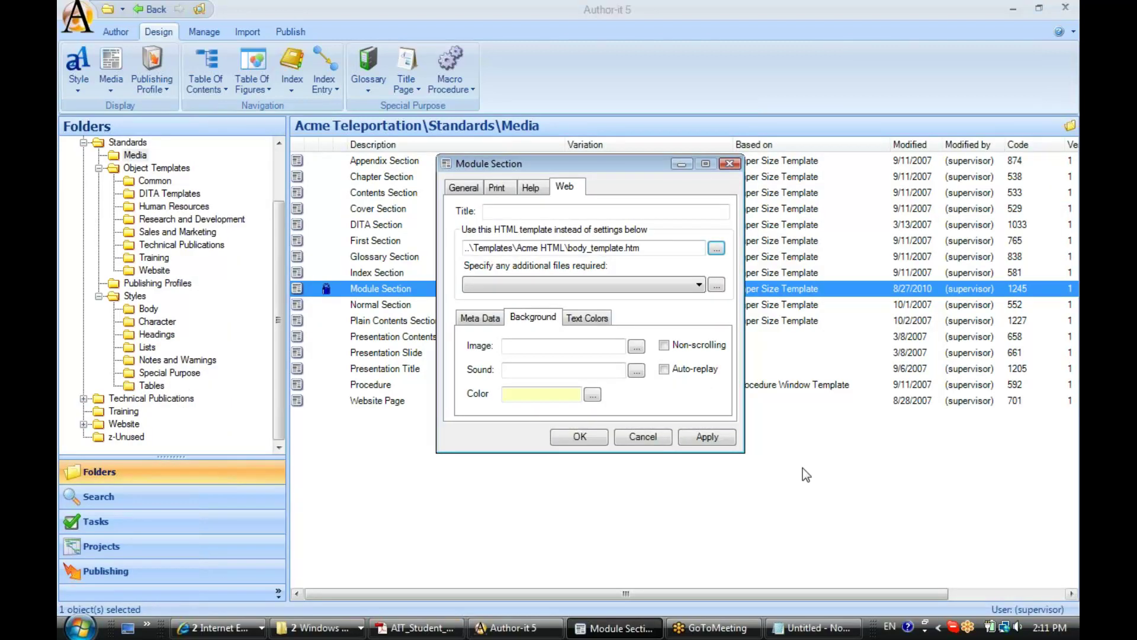
pyautogui.click(702, 436)
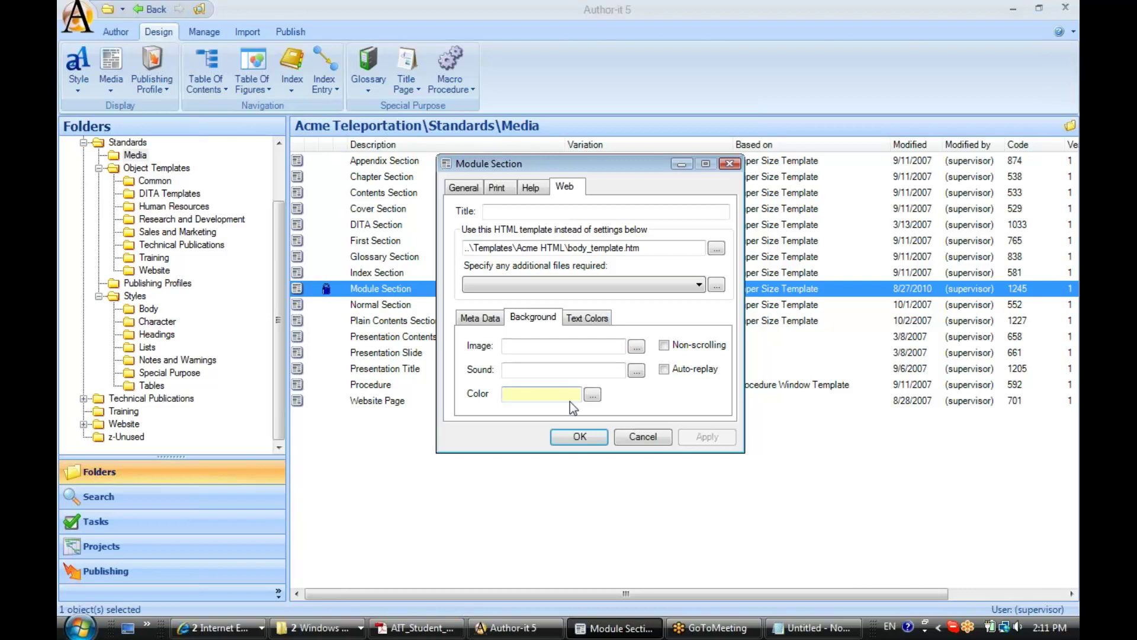
pyautogui.moveTo(654, 248); pyautogui.dragTo(452, 256)
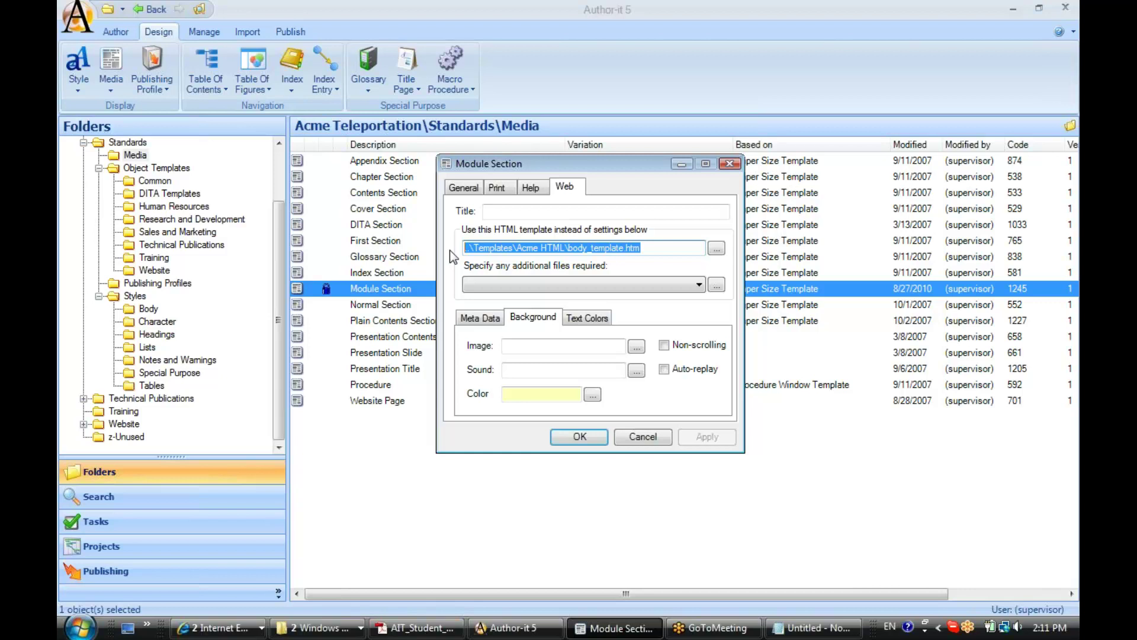
pyautogui.click(578, 437)
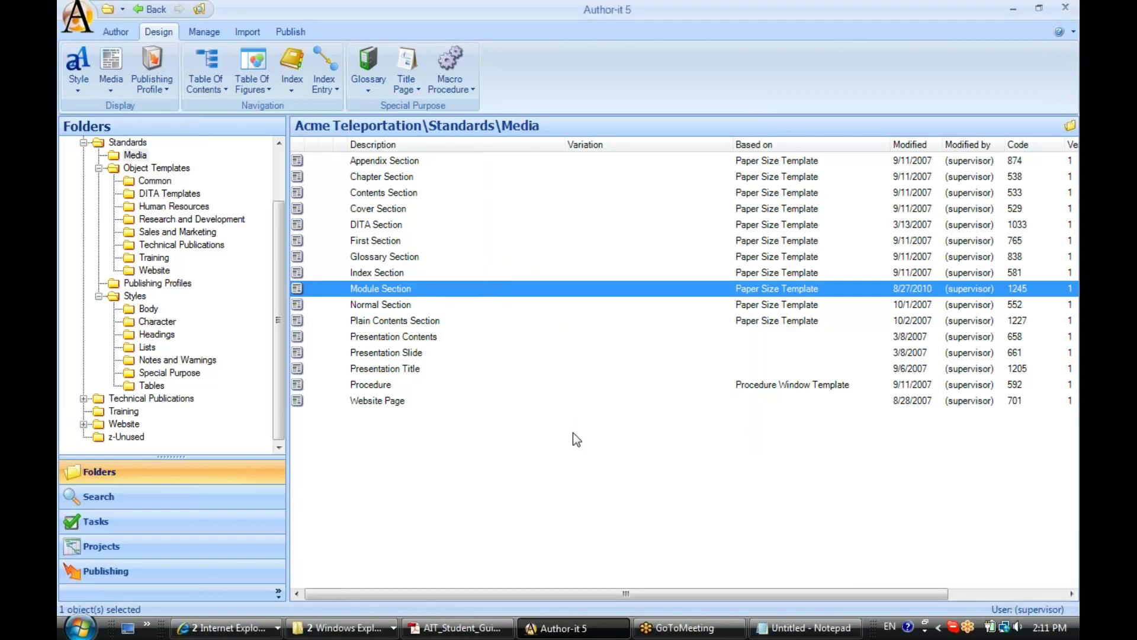
# Publish the Teleportation Training Manual book from the Training folder to HTML Pages.
pyautogui.click(138, 414)
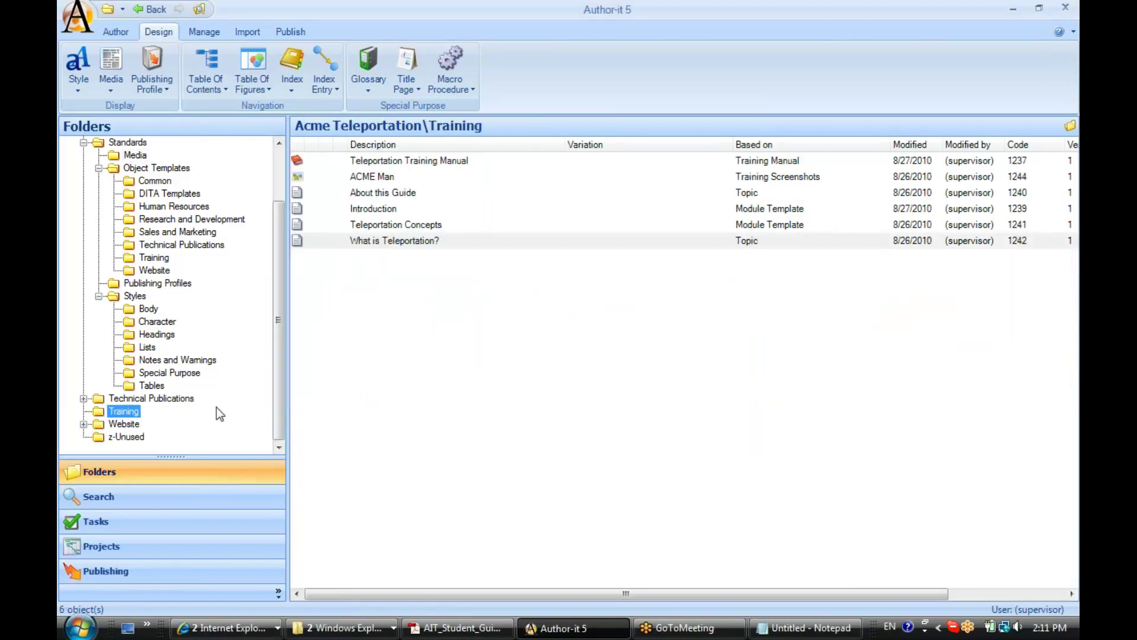
pyautogui.click(384, 163)
pyautogui.rightClick(385, 166)
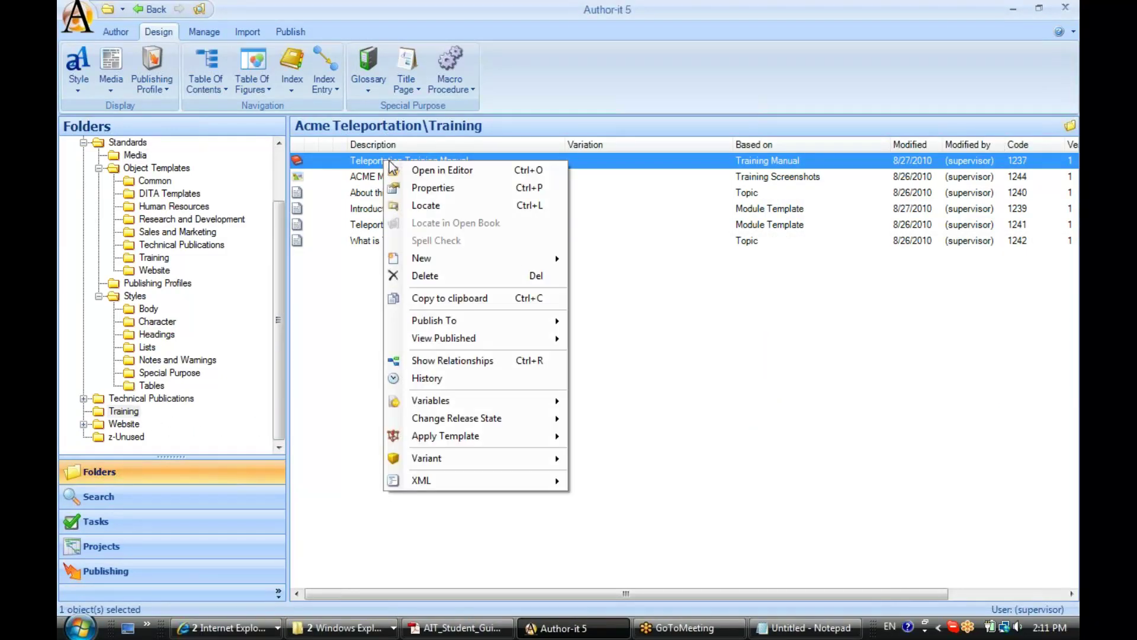
pyautogui.moveTo(446, 321)
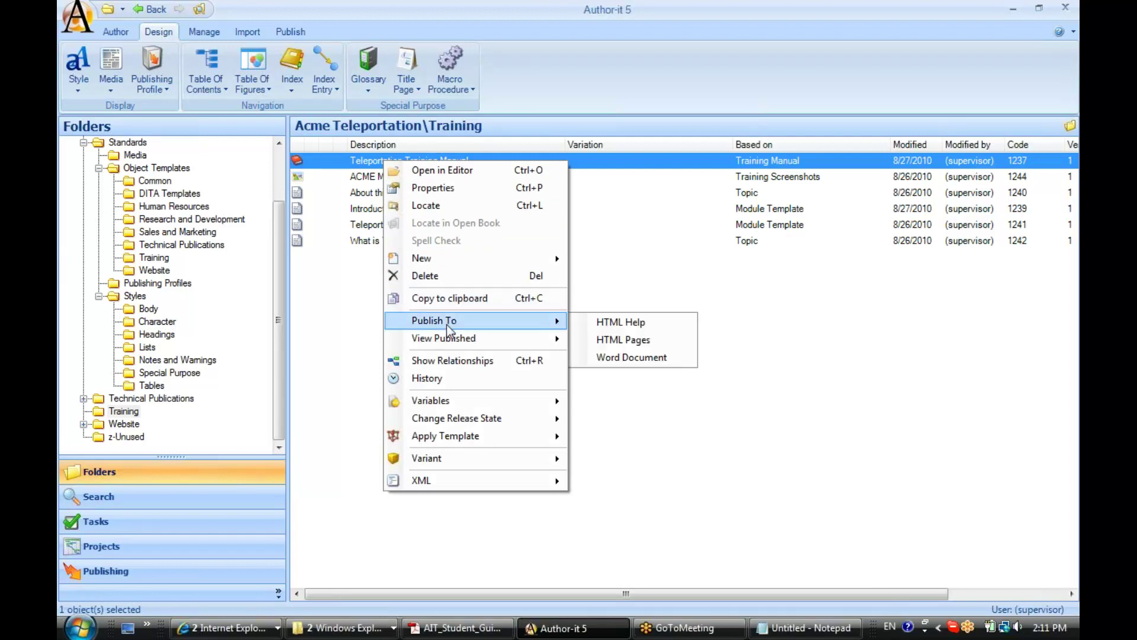
pyautogui.click(623, 341)
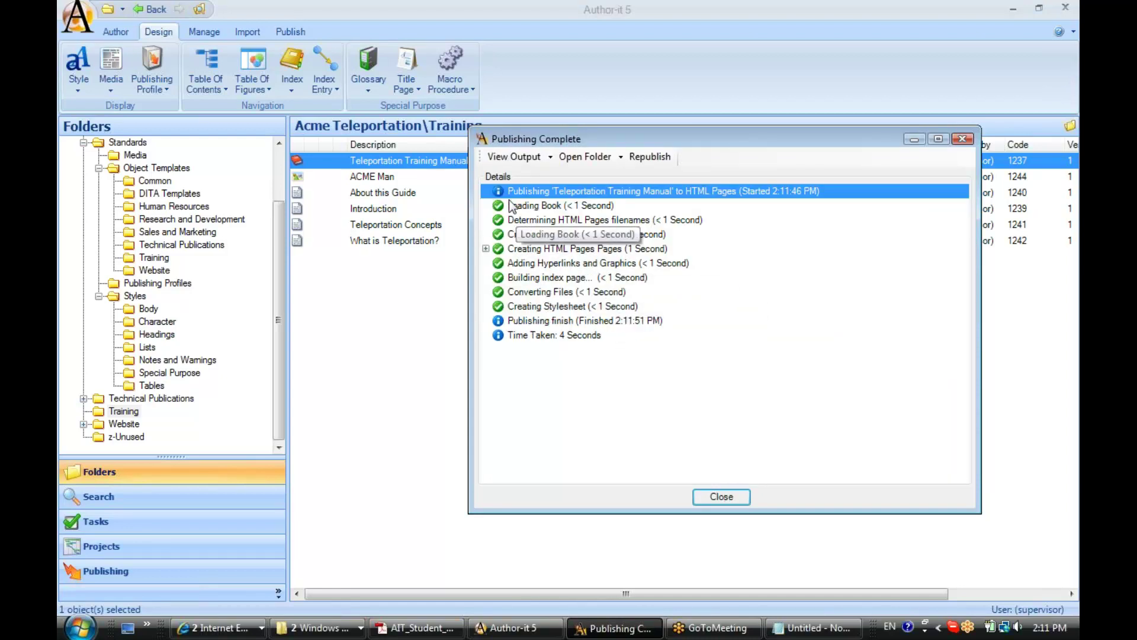
# View the HTML Pages output, examine the Introduction page's layout, then minimize the browser and close the publishing report.
pyautogui.click(503, 157)
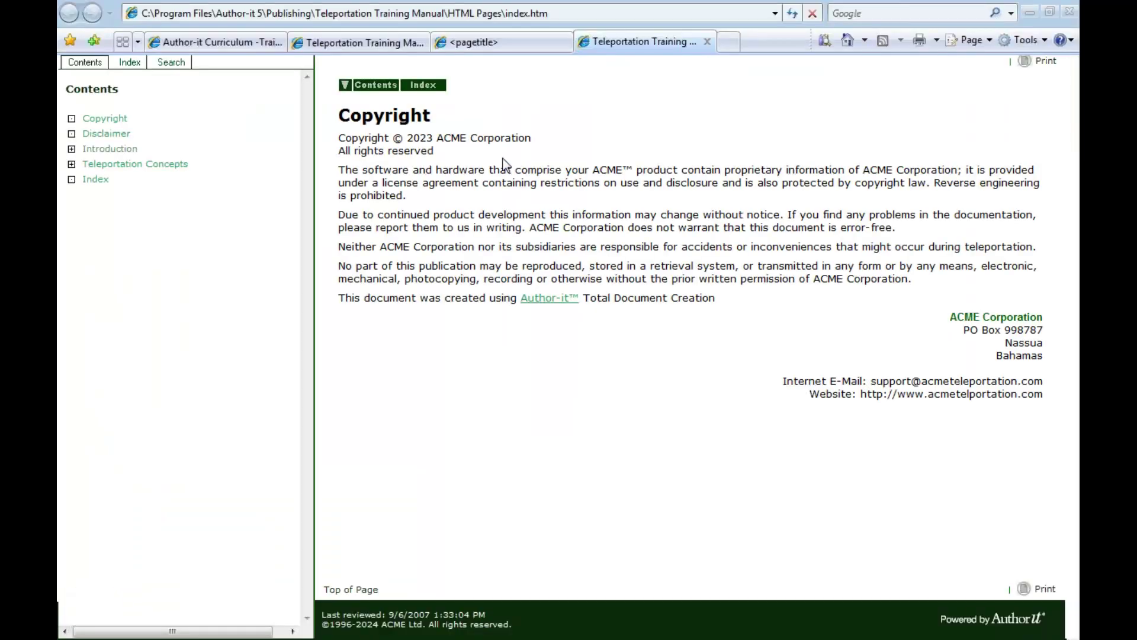
pyautogui.click(110, 153)
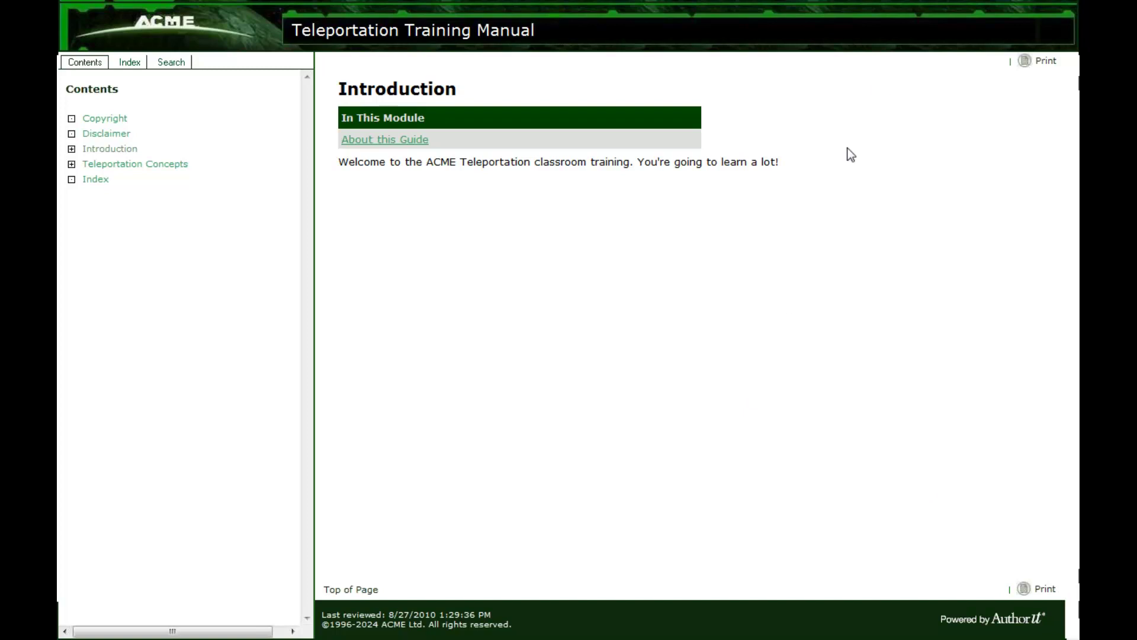
pyautogui.moveTo(865, 8)
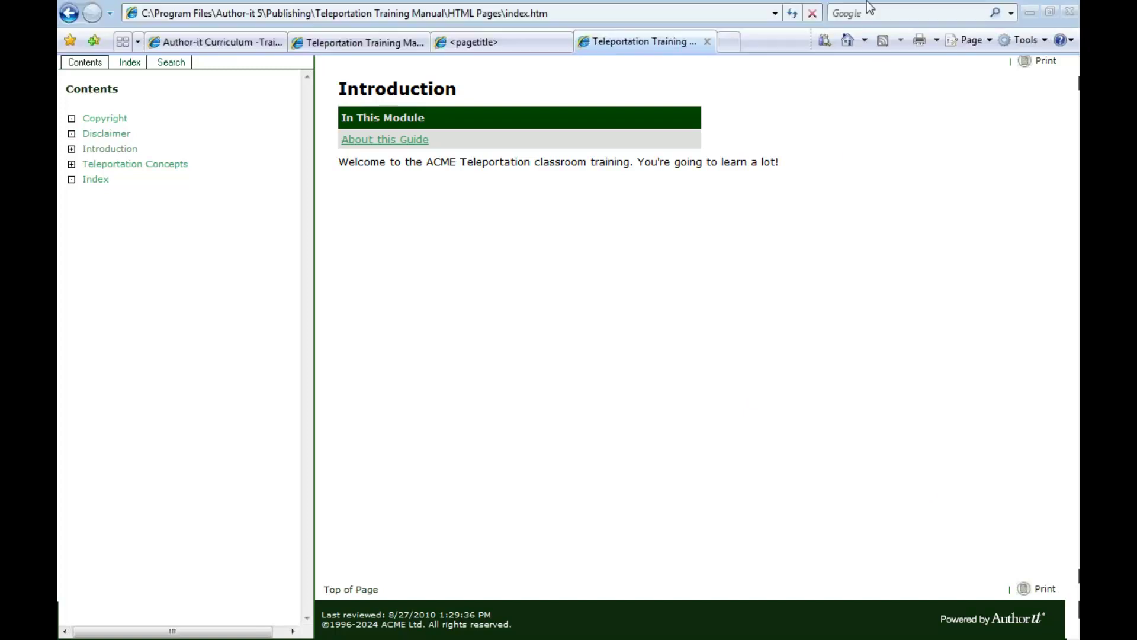
pyautogui.click(1029, 15)
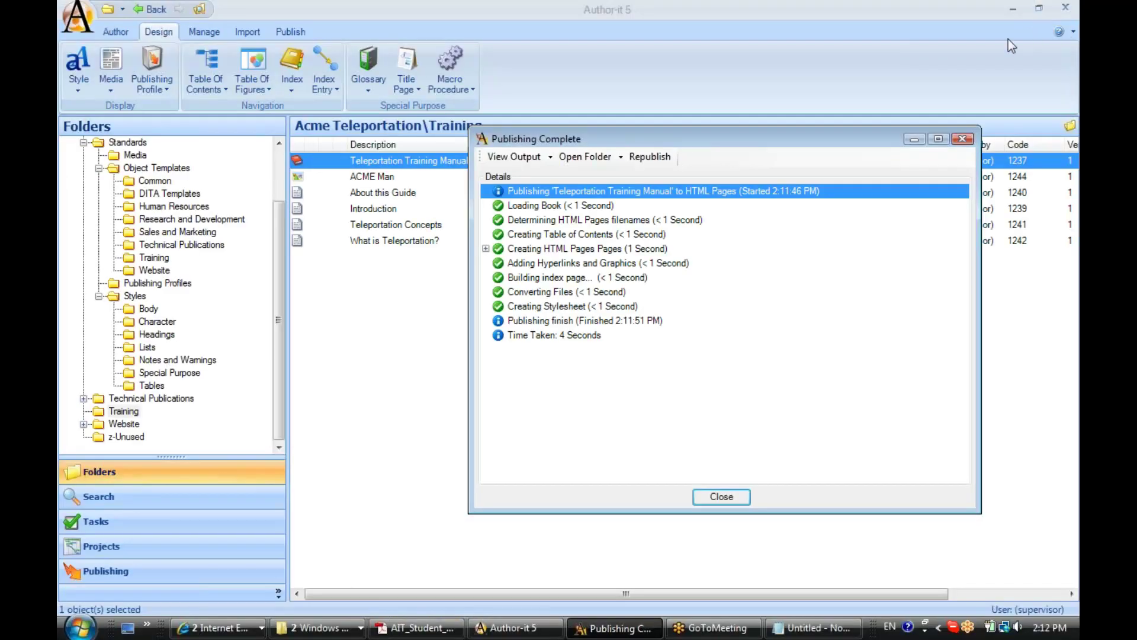
pyautogui.click(963, 139)
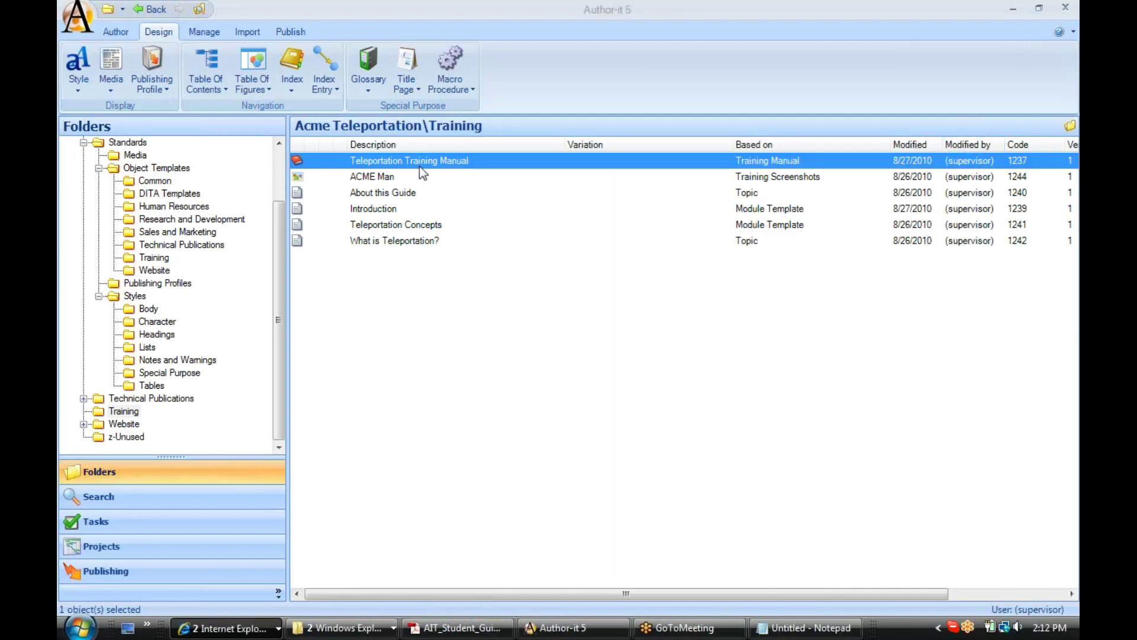
# Publish the Teleportation Training Manual to HTML Help.
pyautogui.rightClick(396, 162)
pyautogui.moveTo(443, 320)
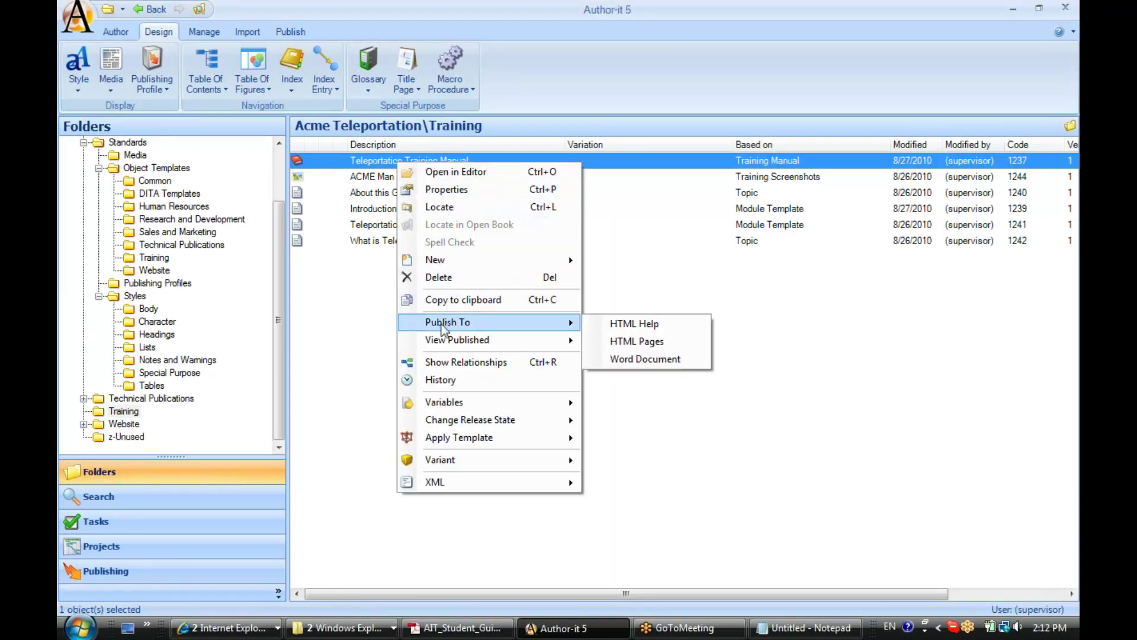
pyautogui.click(654, 327)
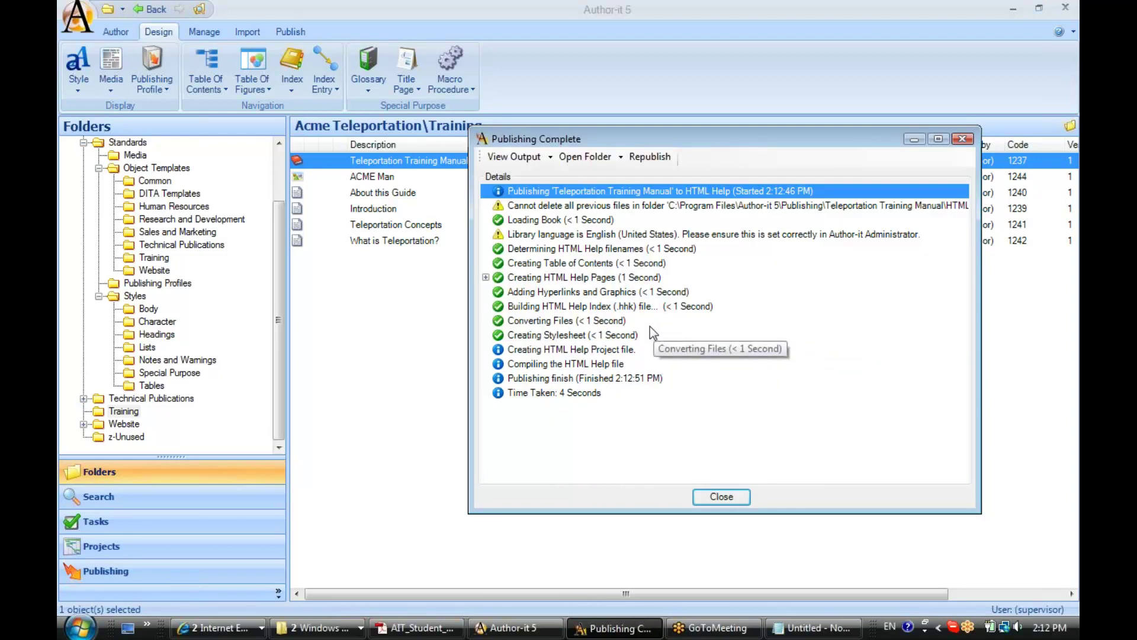
# View the HTML Help output in a maximized window, examine the Introduction topic's header and footer, and close it.
pyautogui.click(512, 158)
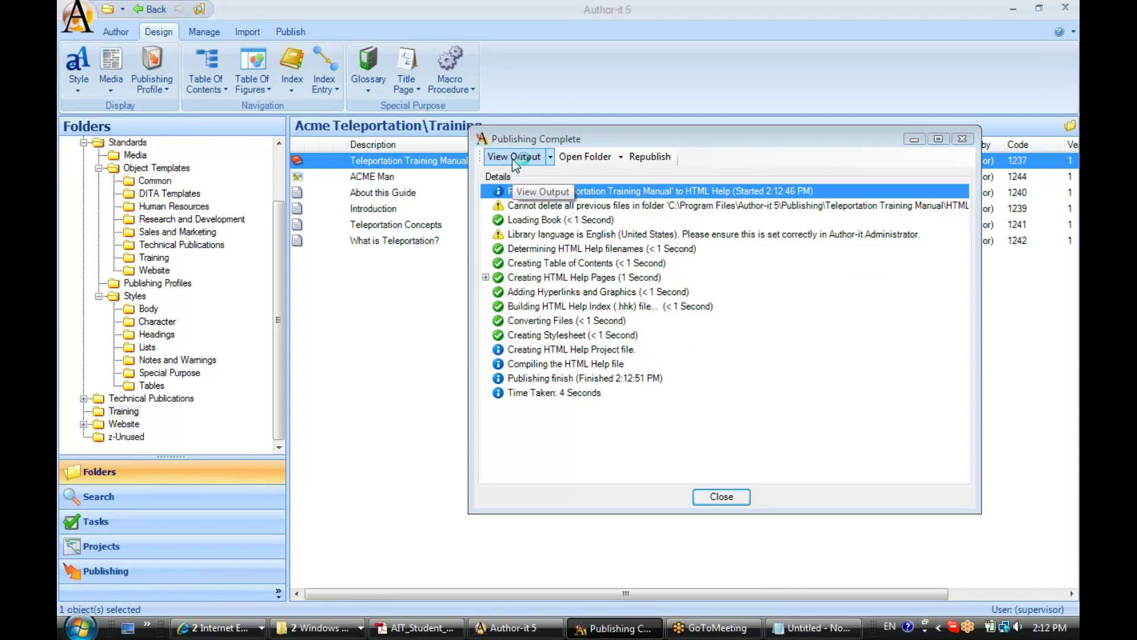
pyautogui.moveTo(921, 19); pyautogui.dragTo(648, 108)
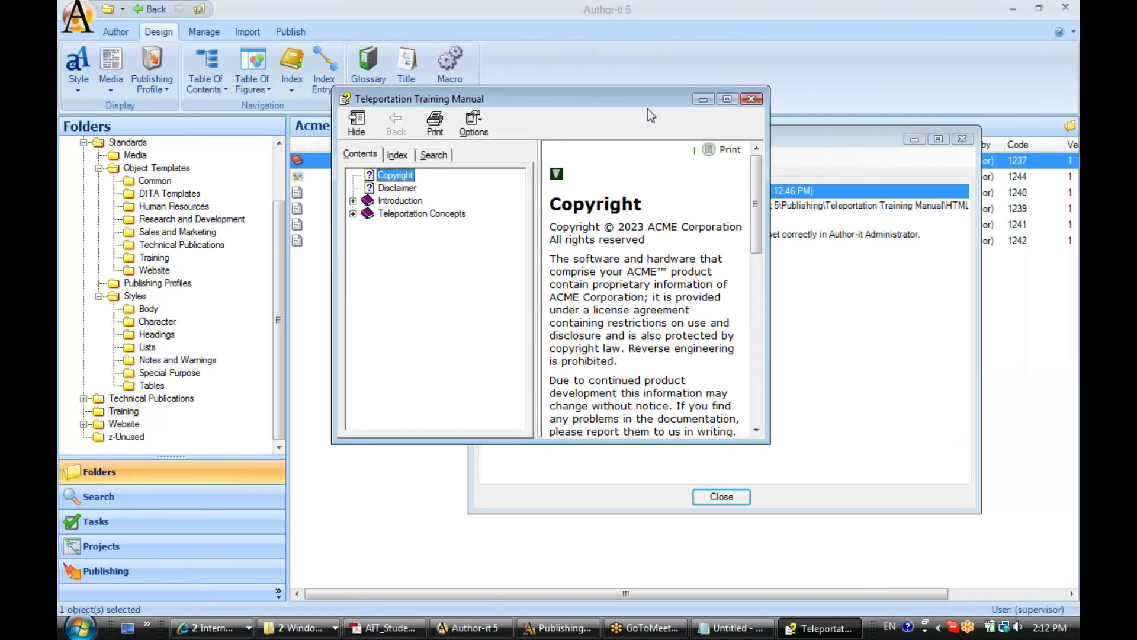
pyautogui.click(726, 101)
pyautogui.click(120, 111)
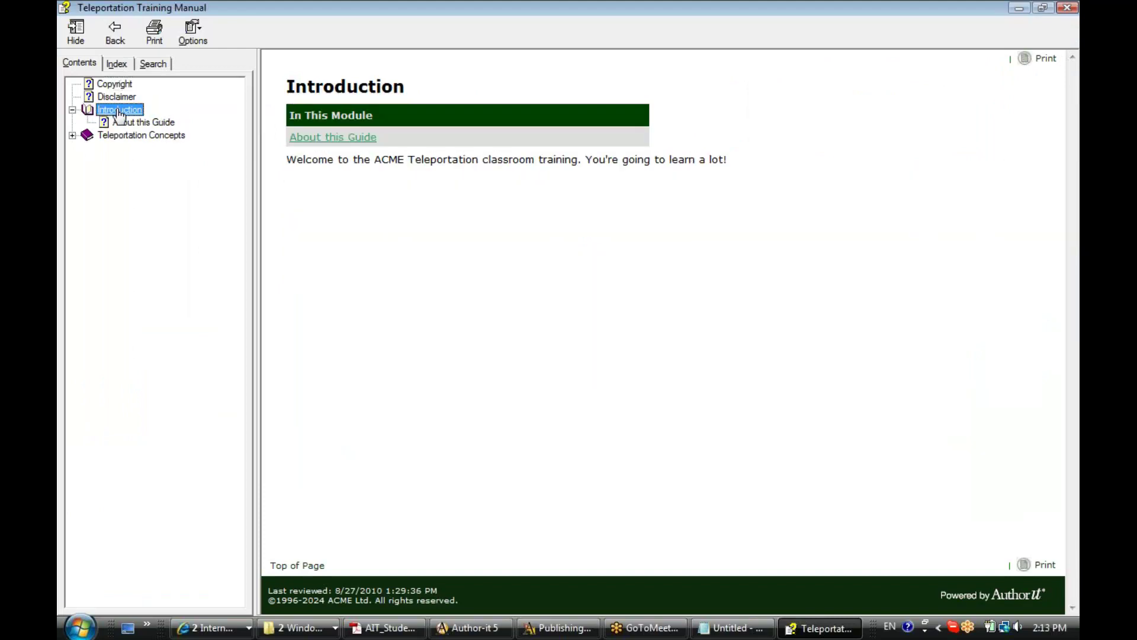
pyautogui.click(611, 216)
pyautogui.click(1067, 8)
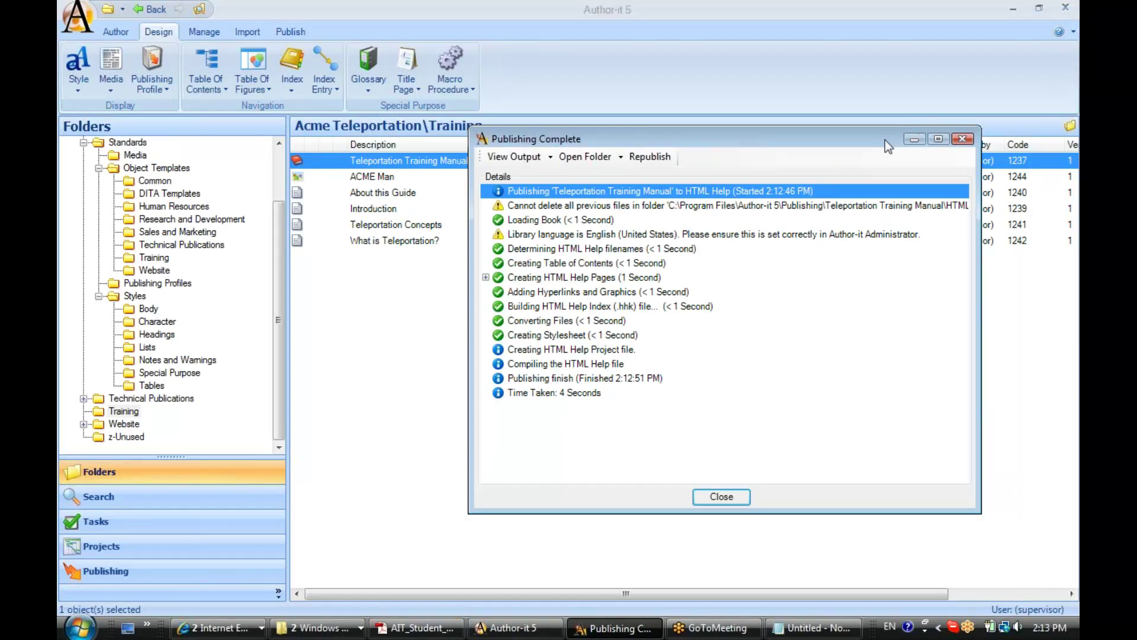
# Minimize the publishing report and switch to the Windows Explorer window showing the Acme HTML template folder.
pyautogui.moveTo(885, 140); pyautogui.dragTo(803, 145)
pyautogui.click(818, 144)
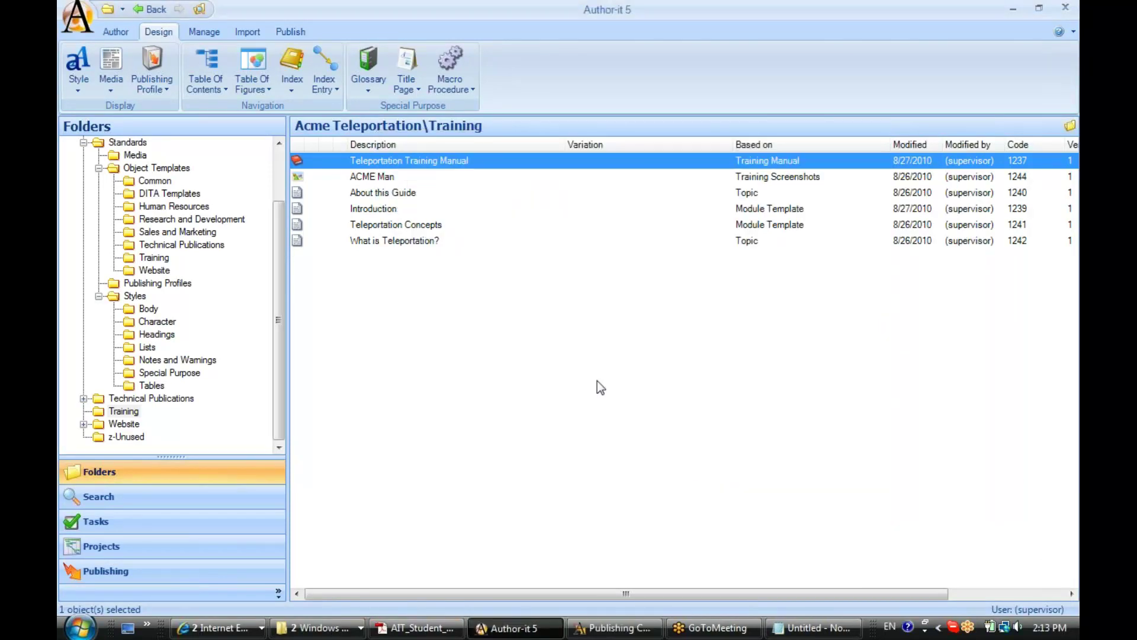
pyautogui.click(337, 628)
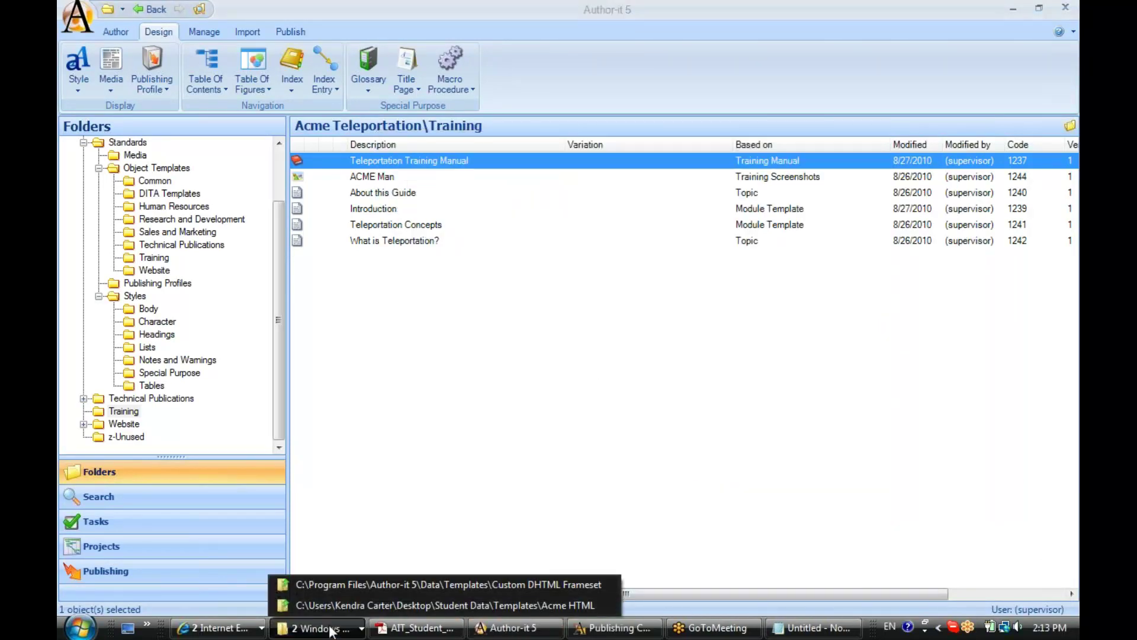
pyautogui.click(359, 605)
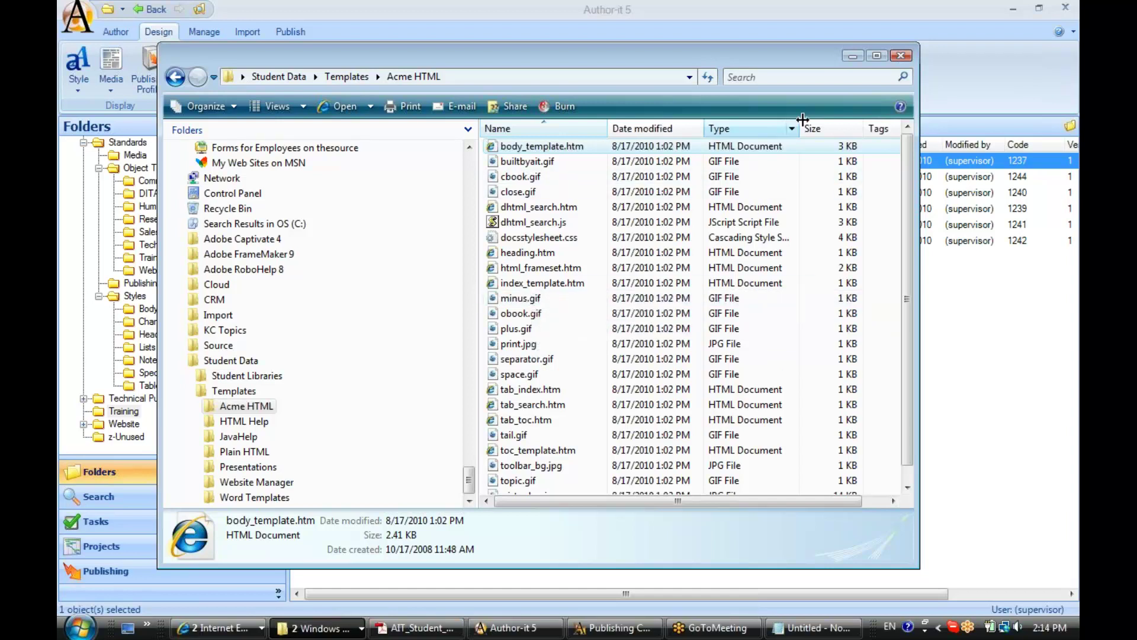
# Minimize the template folder window, start a new book object, and show its web output properties.
pyautogui.click(853, 60)
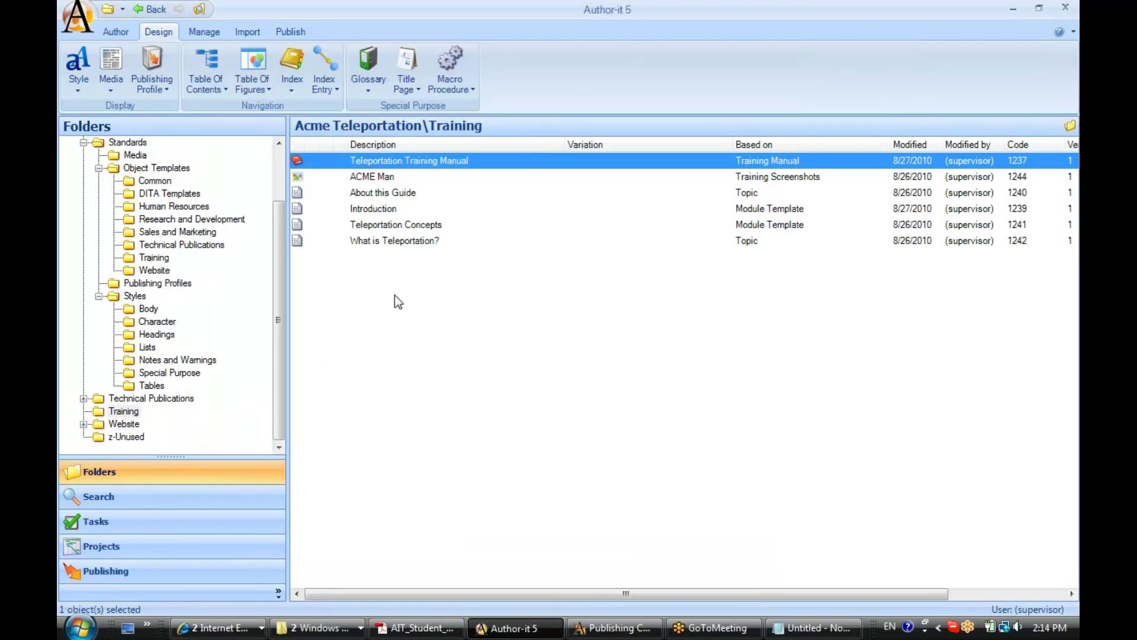
pyautogui.click(116, 31)
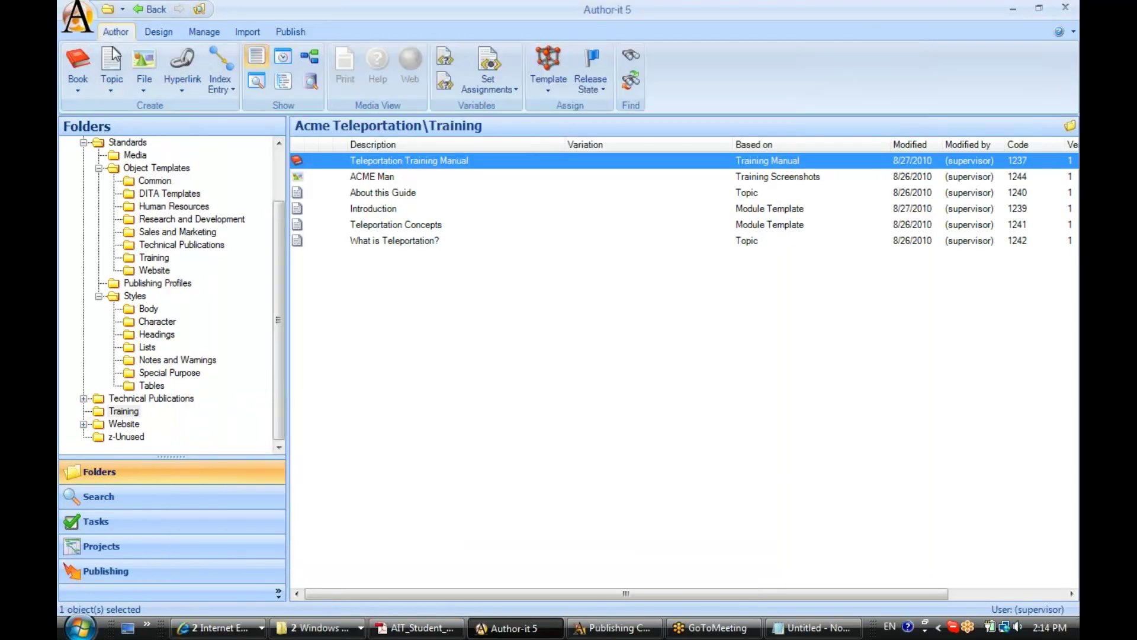
pyautogui.click(78, 90)
pyautogui.click(86, 108)
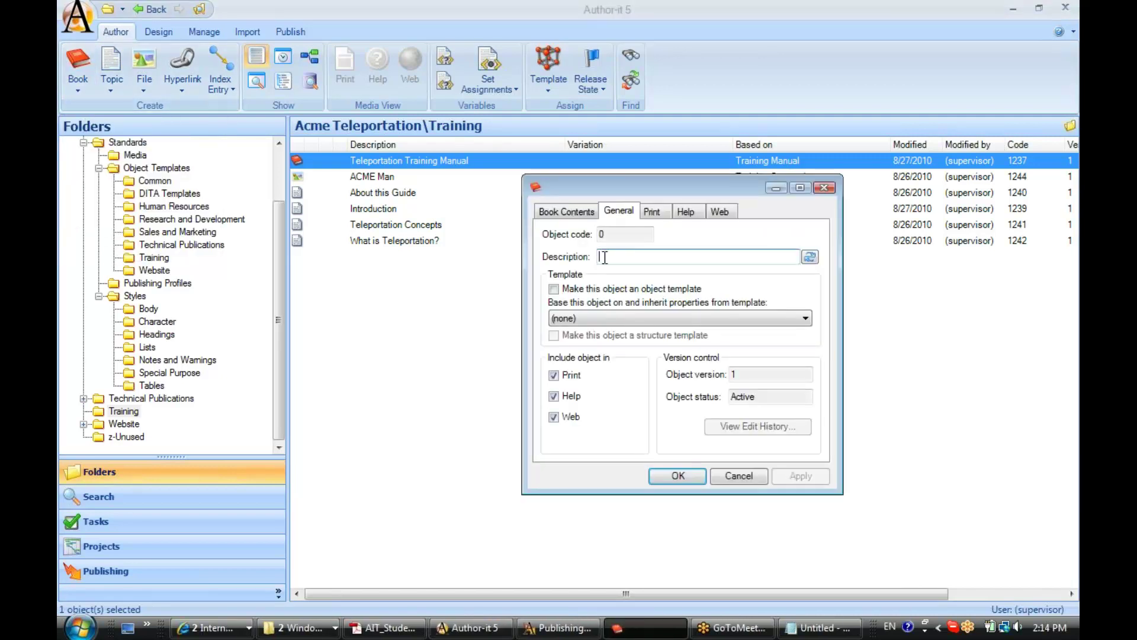
pyautogui.click(721, 211)
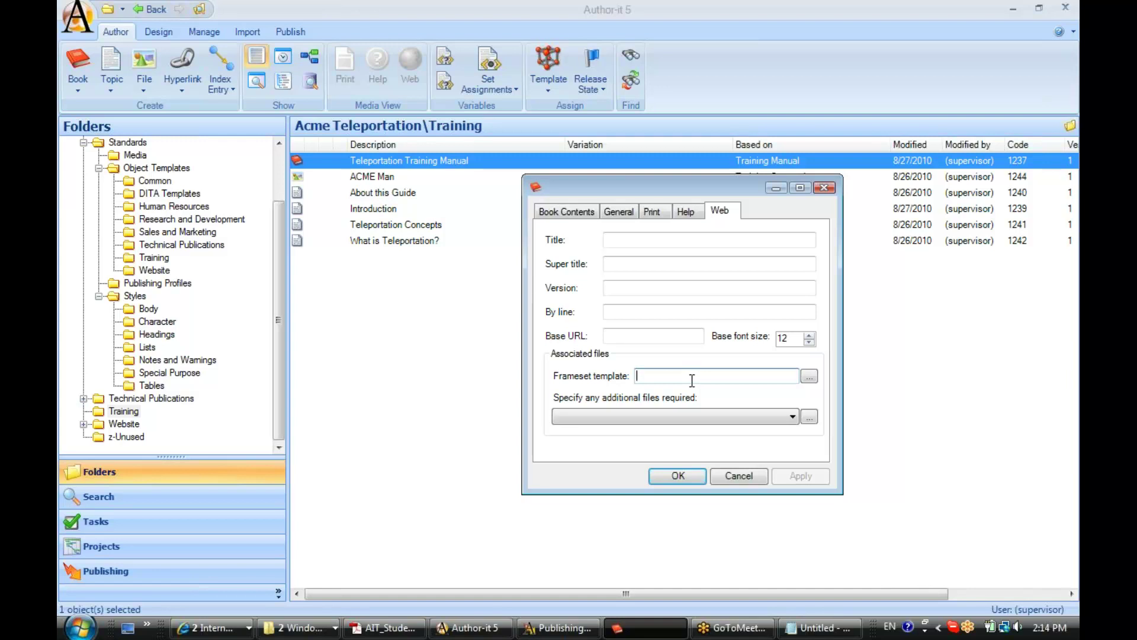
# Try adding all files from the Acme HTML template folder as the book's additional required web files, and cancel the file list.
pyautogui.click(808, 417)
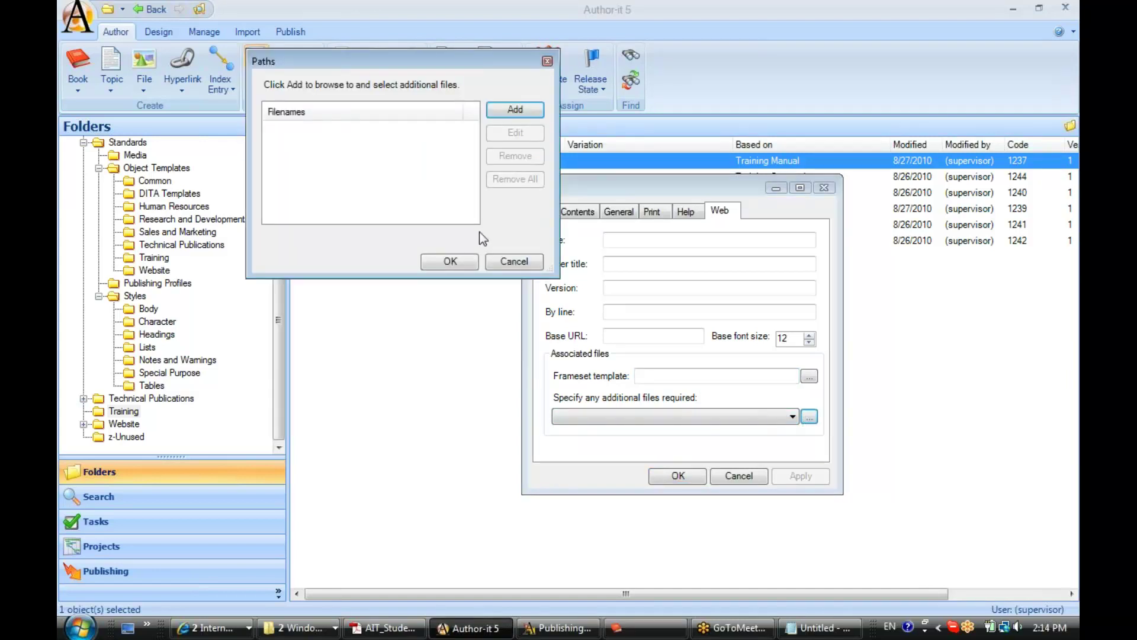
pyautogui.click(514, 111)
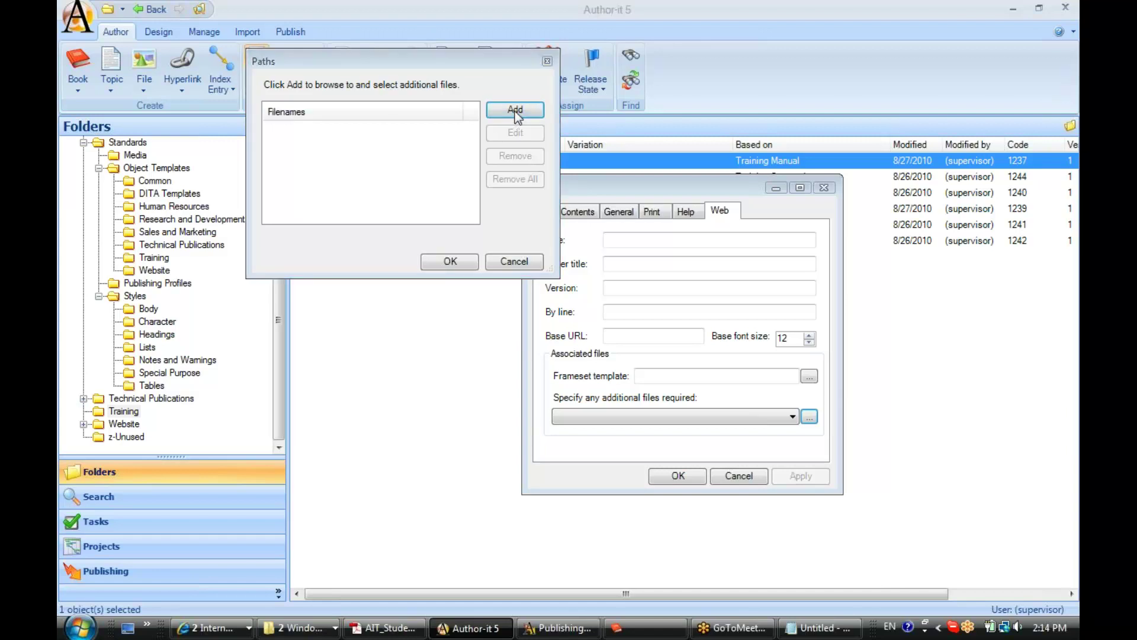
pyautogui.click(609, 218)
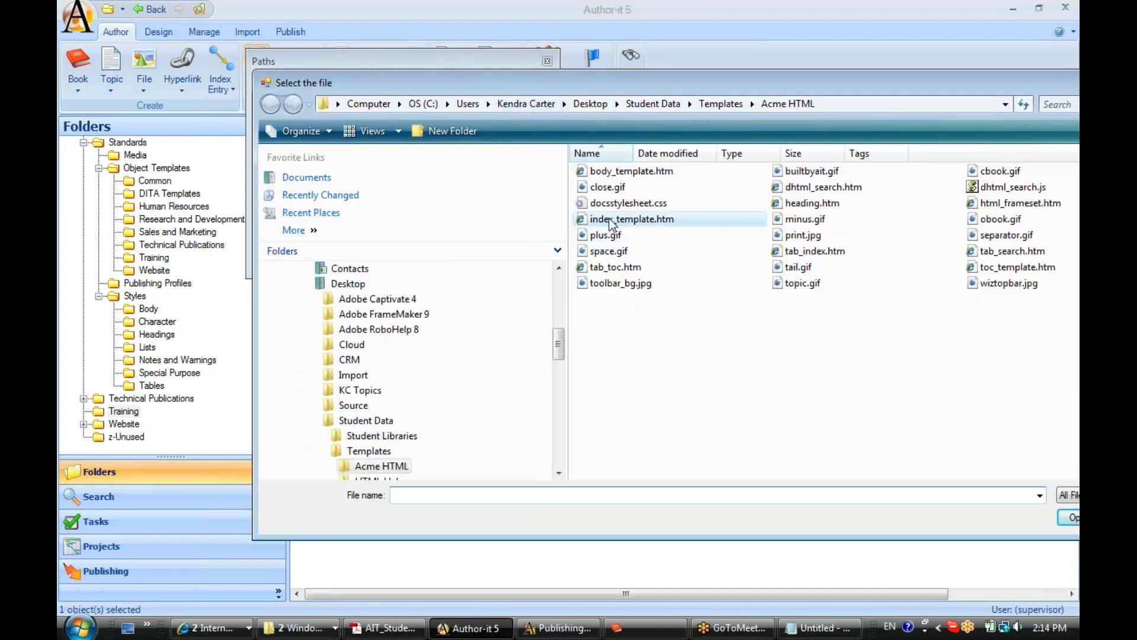
pyautogui.hotkey('ctrl', 'a')
pyautogui.moveTo(769, 87); pyautogui.dragTo(621, 83)
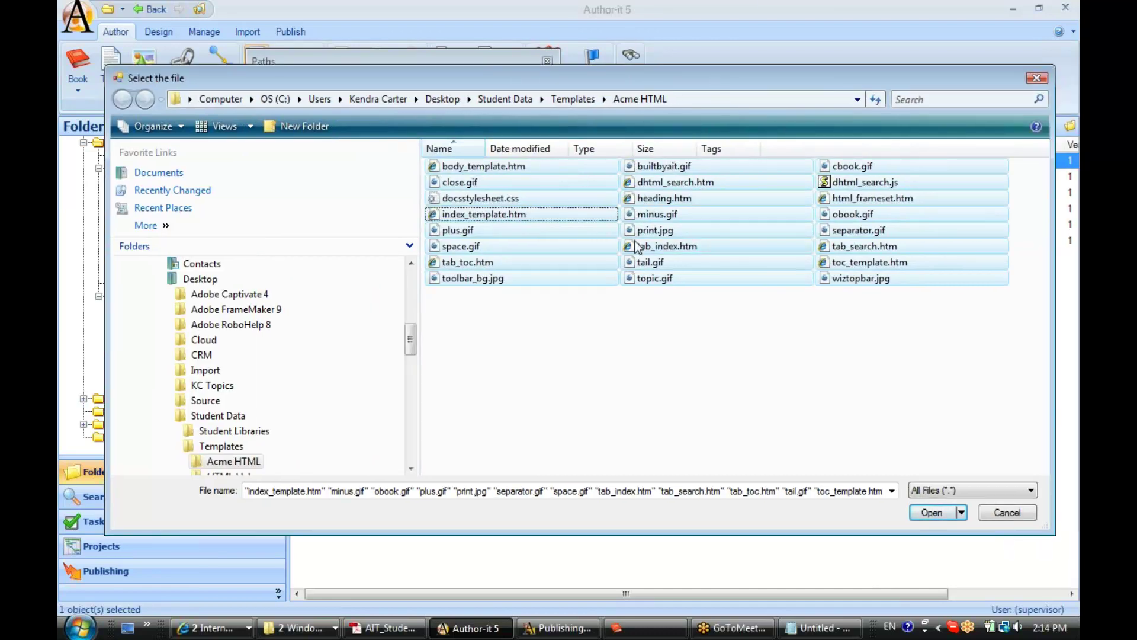
pyautogui.click(928, 513)
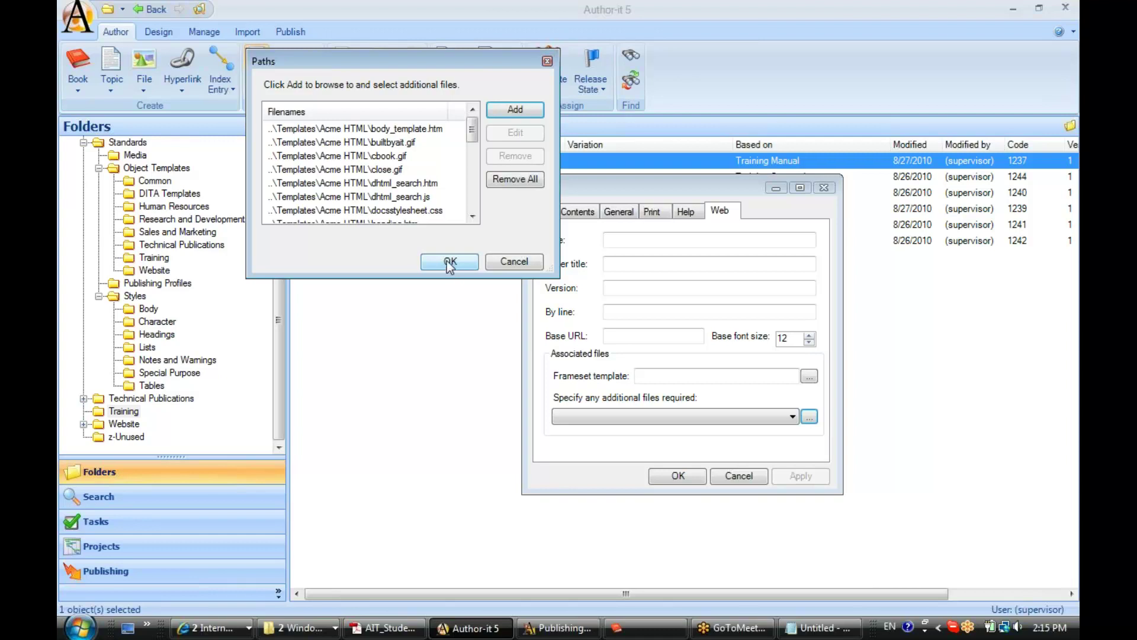
pyautogui.click(504, 261)
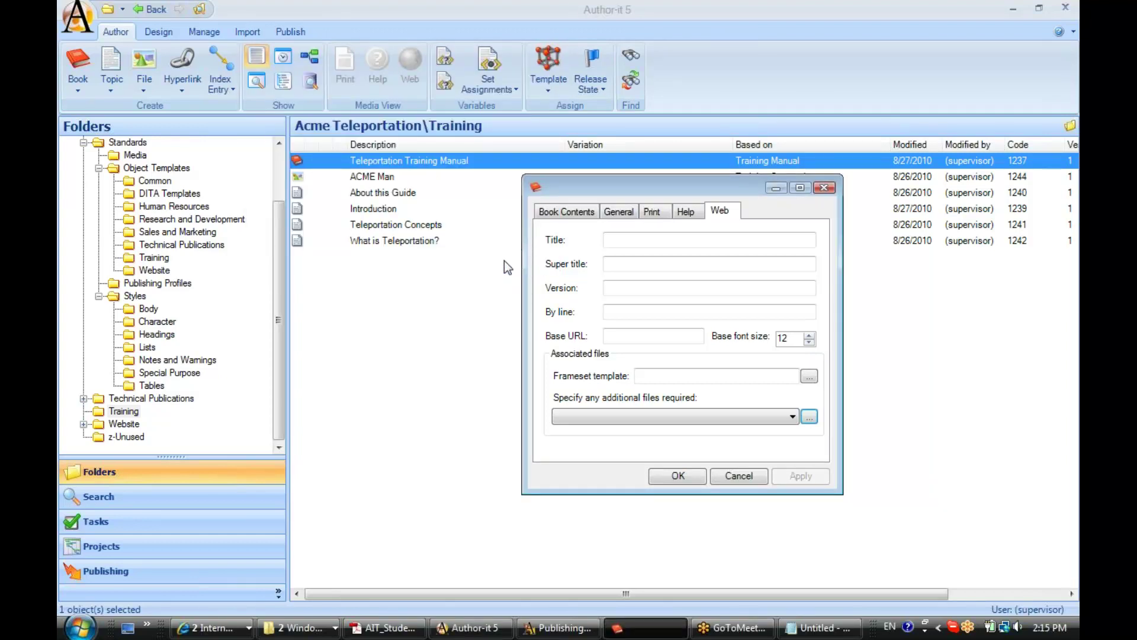